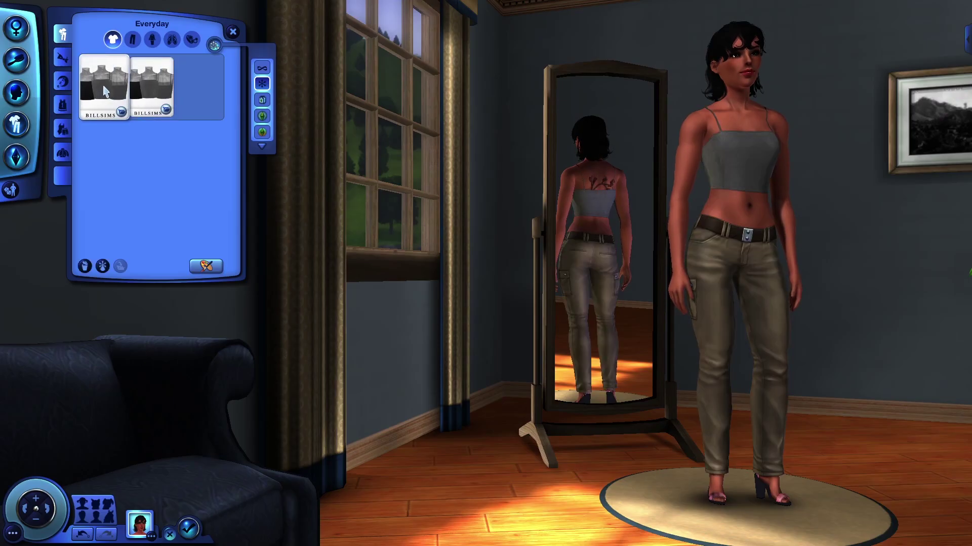
- Select the black preset of the strappy crop top and recolour it pale lavender on the colour wheel
left_click(147, 116)
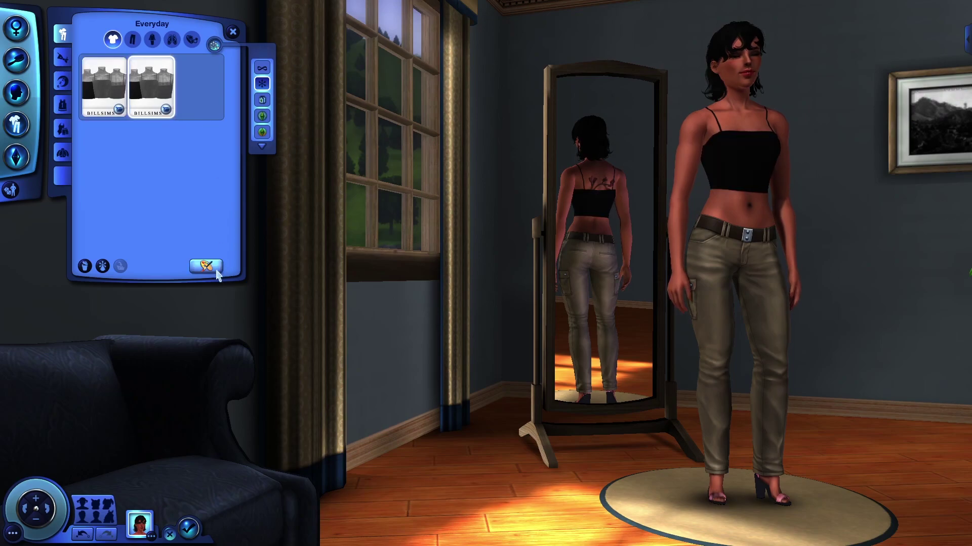
left_click(206, 266)
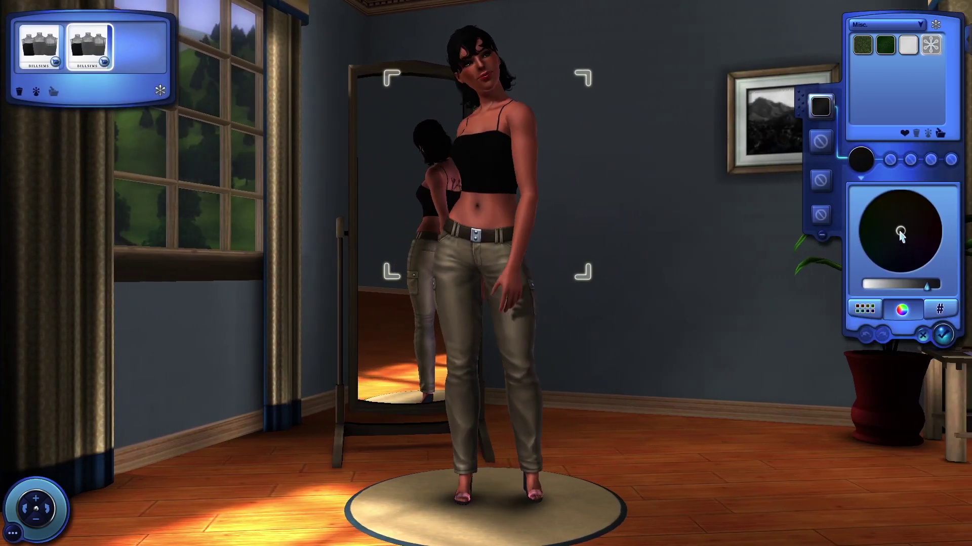
left_click_drag(900, 233, 917, 242)
left_click(900, 235)
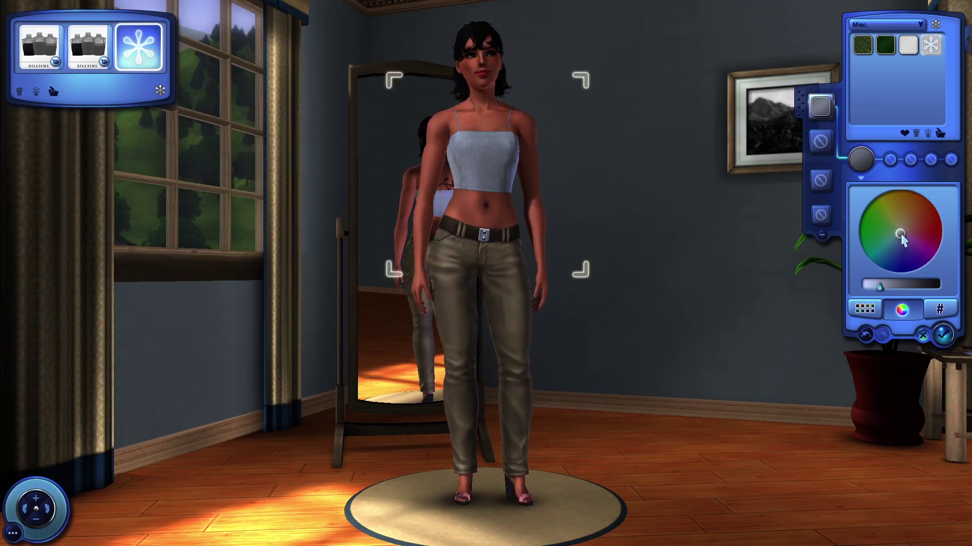
left_click(899, 238)
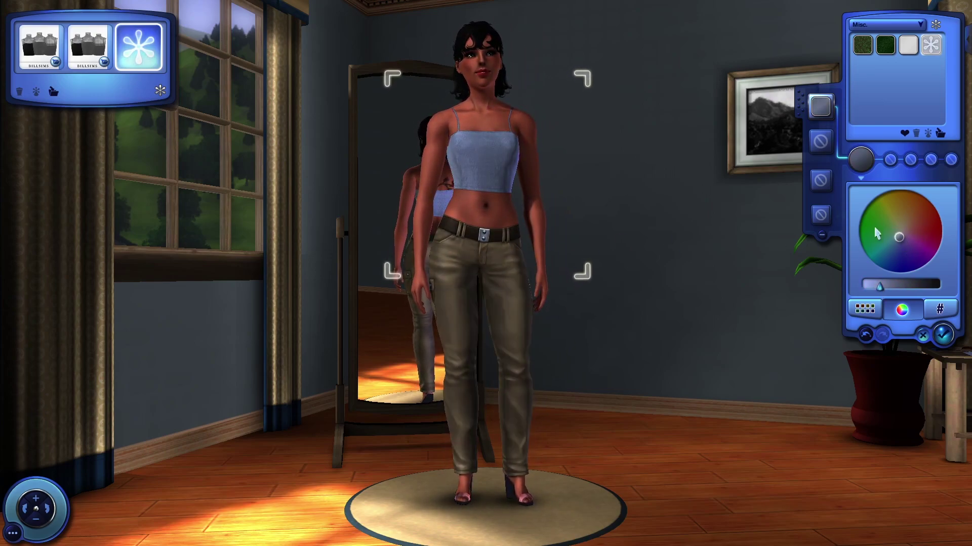
left_click(904, 239)
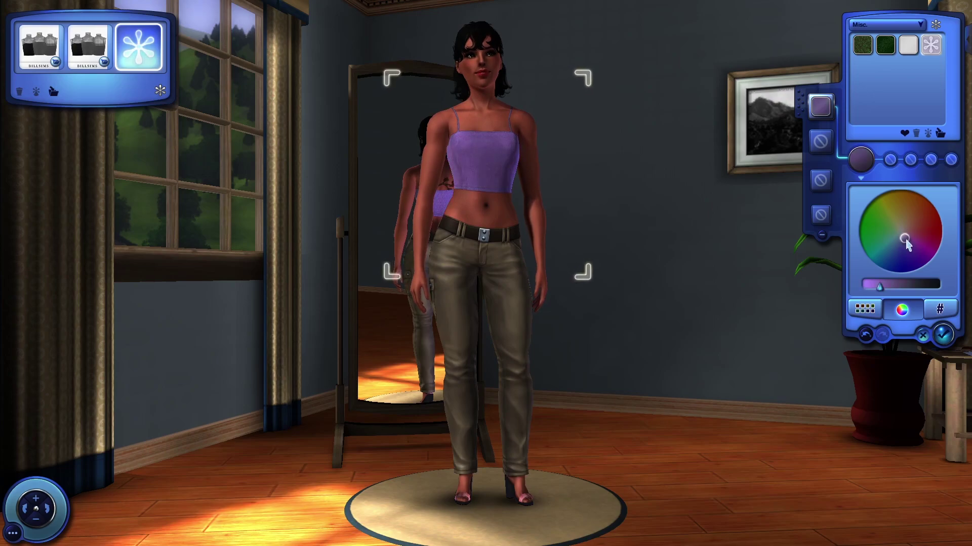
left_click_drag(902, 238, 902, 236)
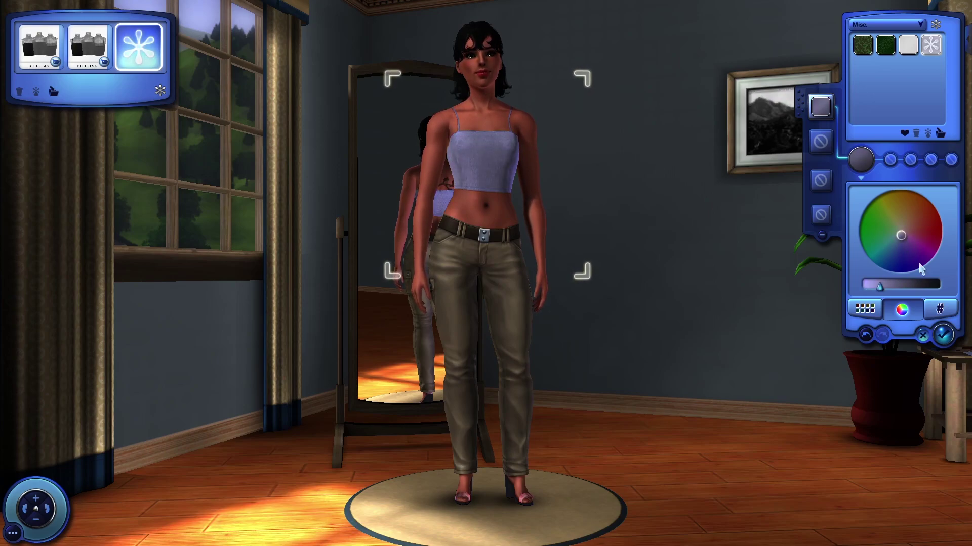
left_click(943, 334)
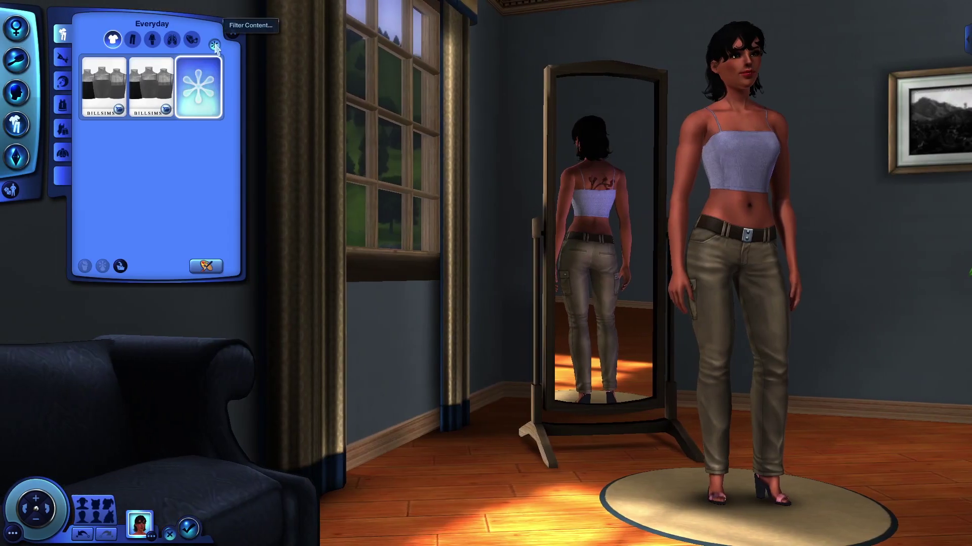
- Change the content filter for the everyday tops and open the argyle V-neck sweater for restyling
left_click(215, 46)
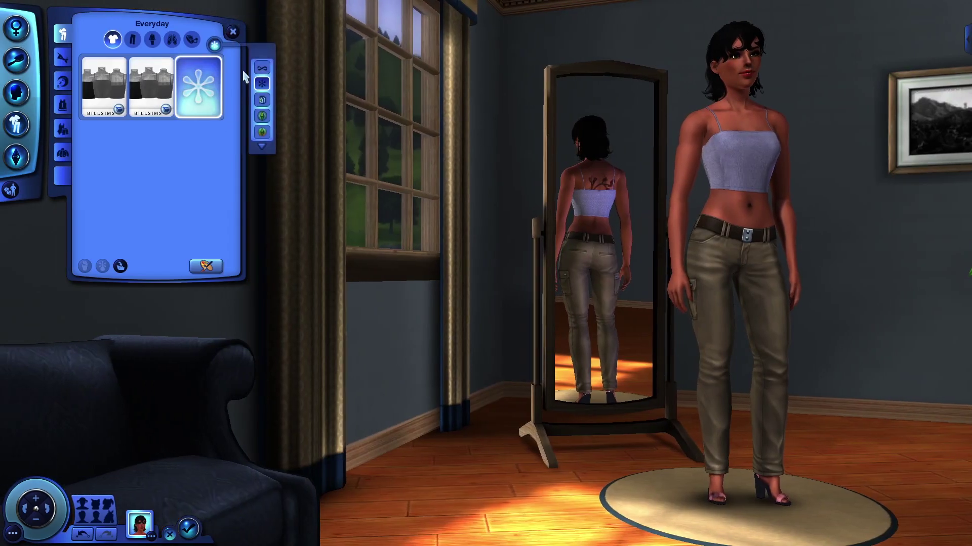
left_click(262, 101)
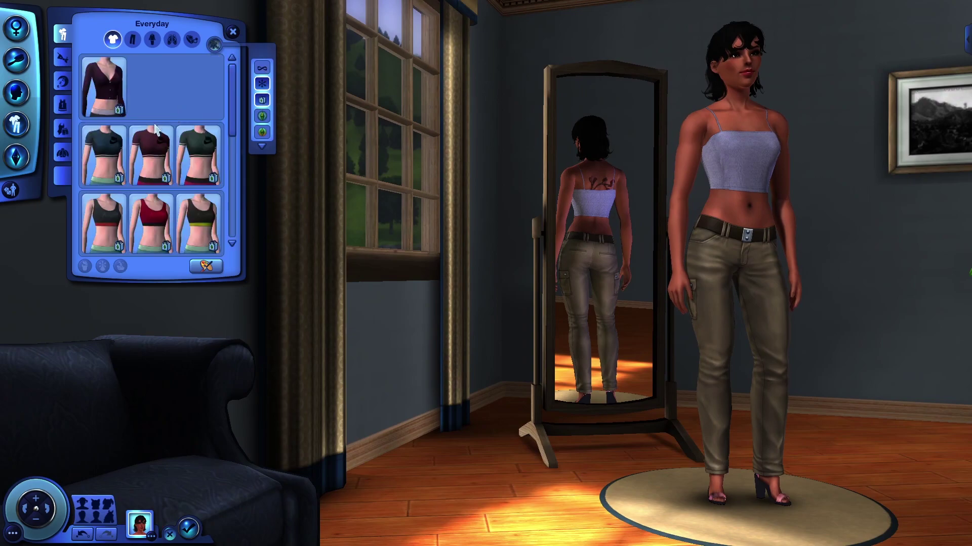
scroll(189, 139, "down", 5)
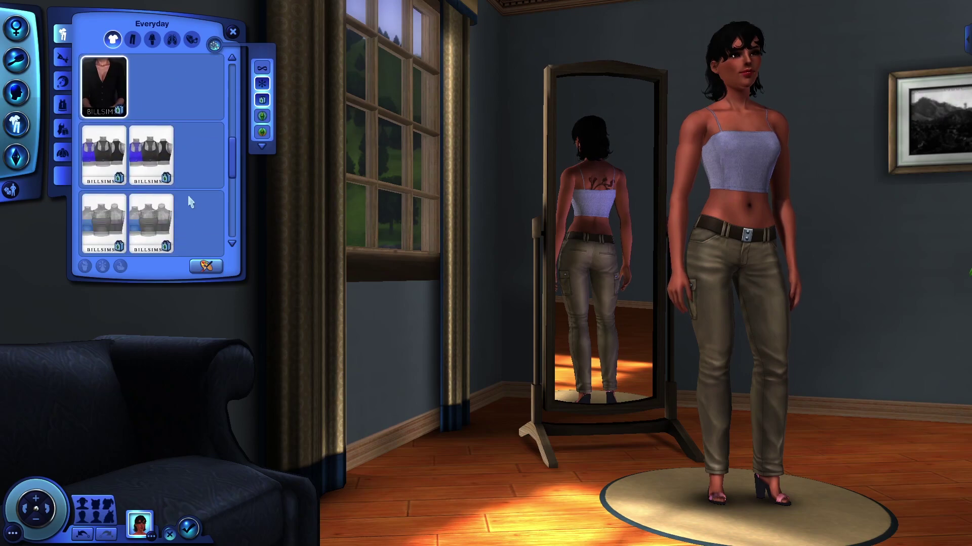
left_click(189, 201)
left_click(205, 266)
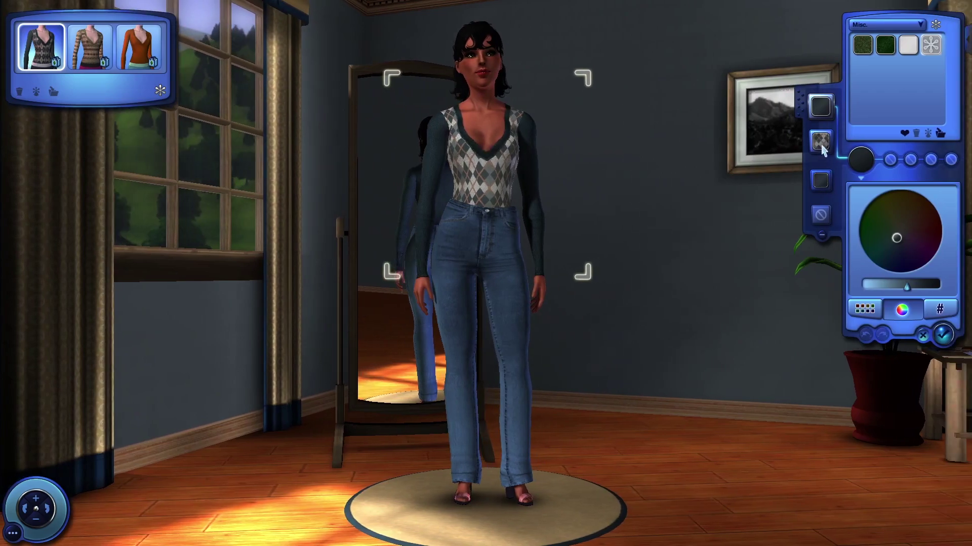
- Recolour the dark green of the sweater's argyle pattern, sleeves and trim to dark purple
left_click(821, 142)
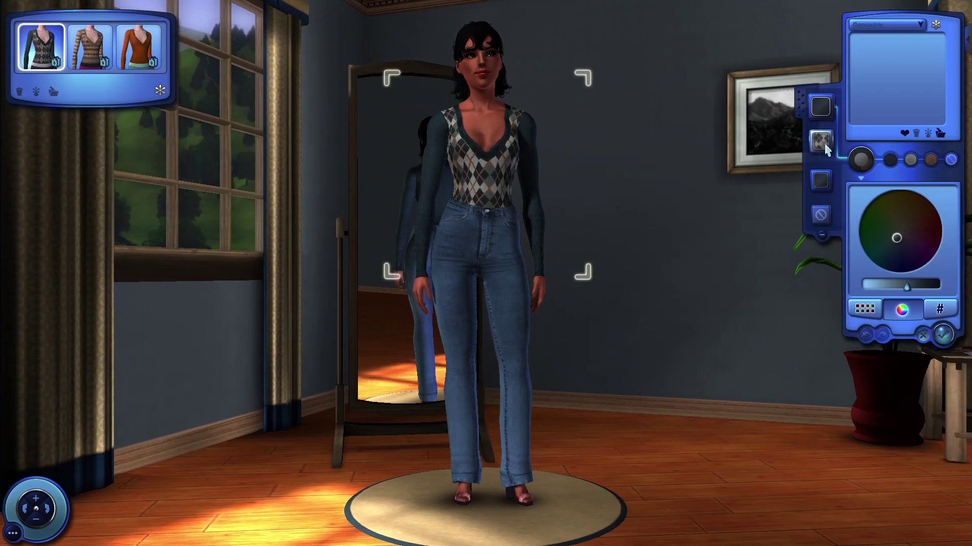
left_click(892, 163)
left_click_drag(900, 244, 906, 237)
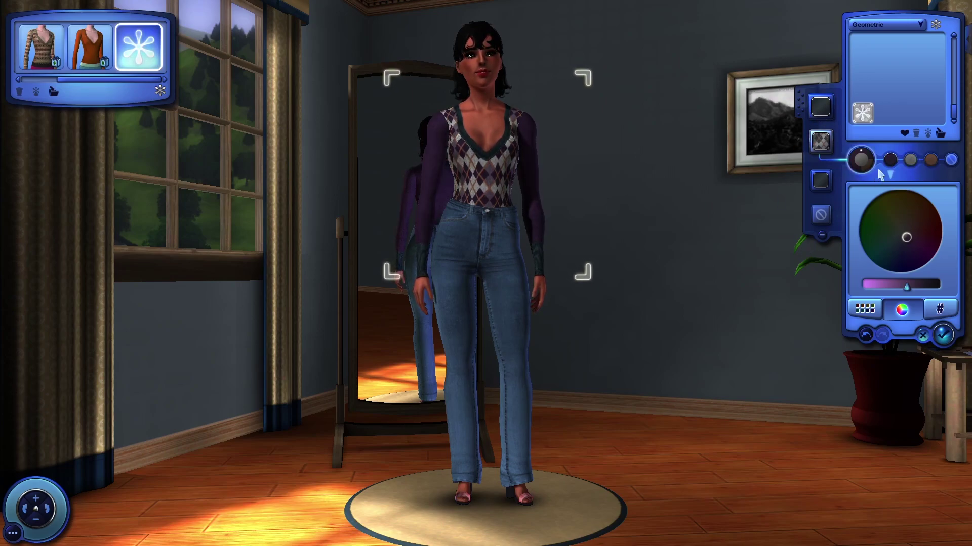
left_click(821, 181)
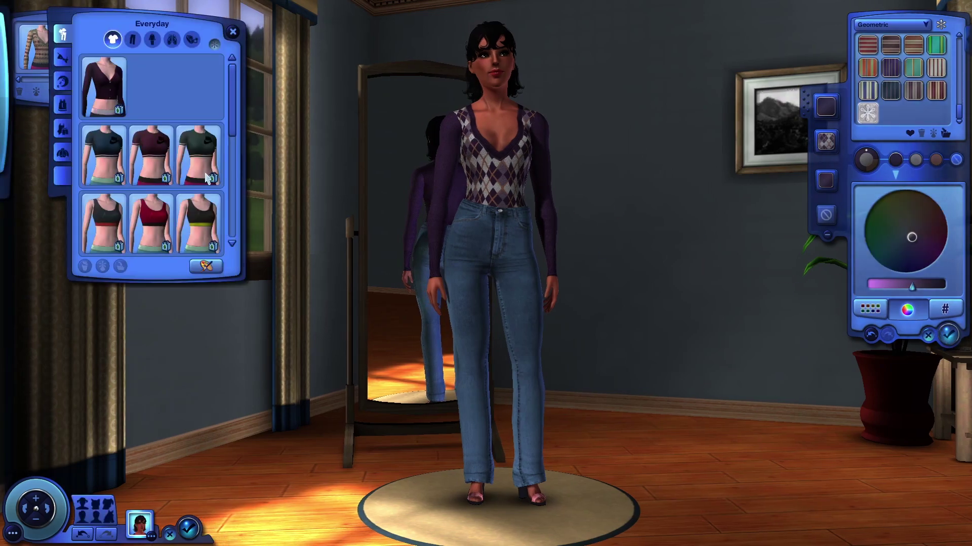
- Try the high-waisted flared jeans in dark wash, keep the light blue preset, and open the content filter options
left_click(133, 41)
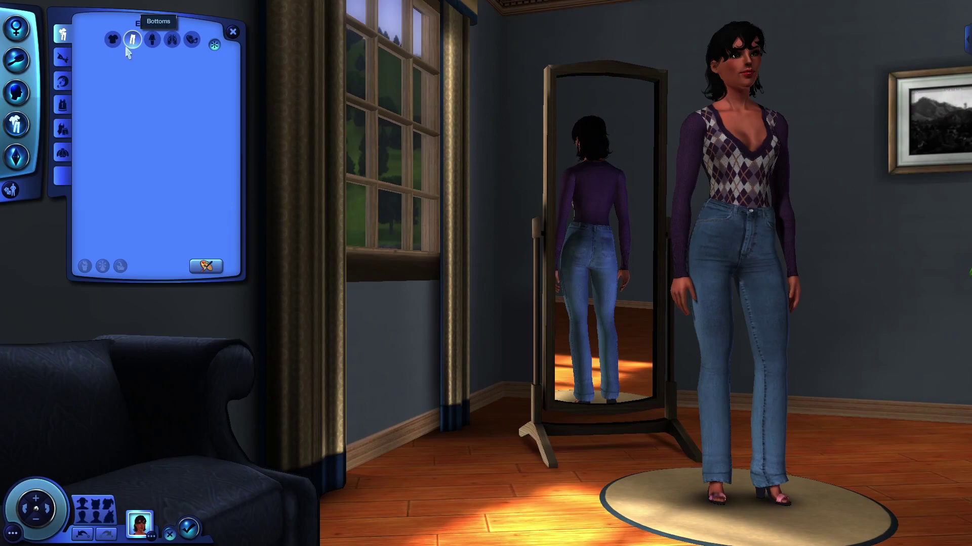
scroll(185, 152, "down", 10)
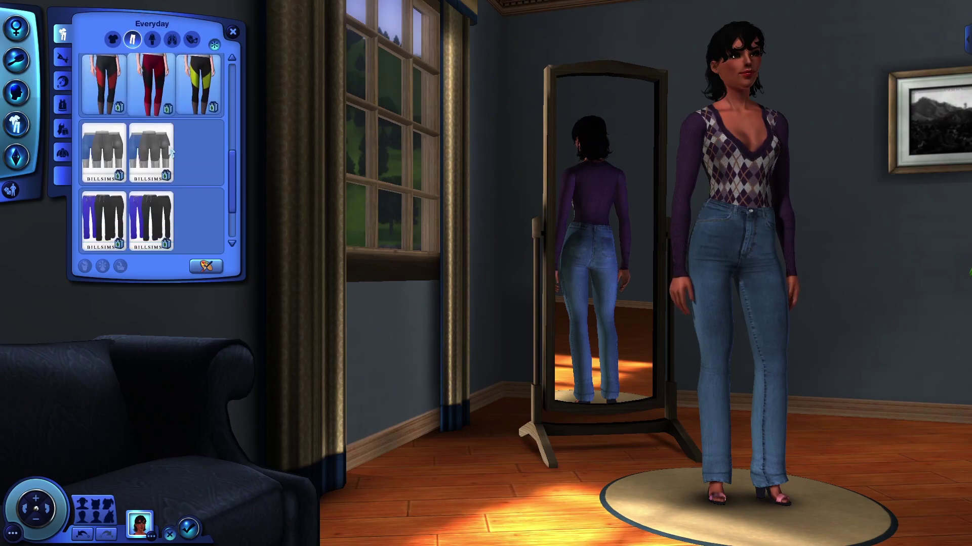
left_click(115, 228)
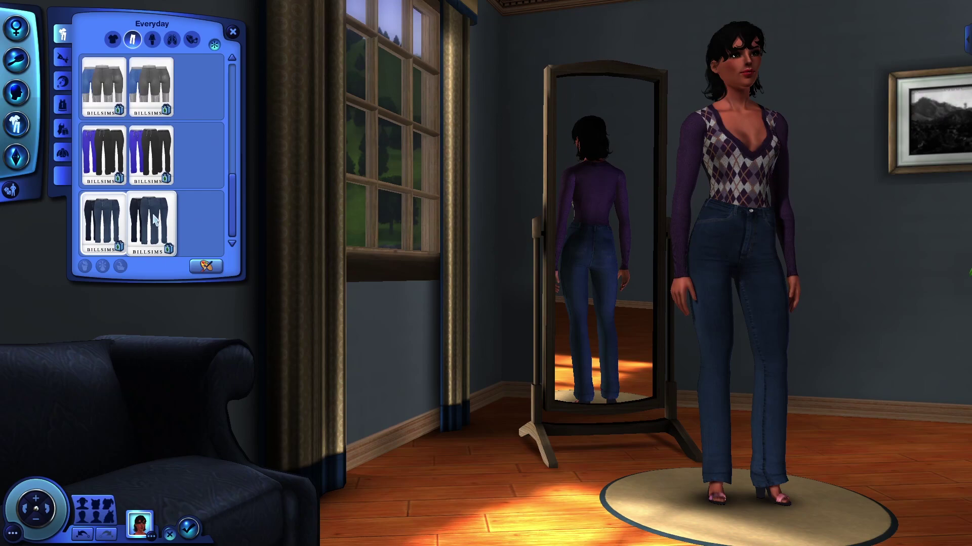
left_click(153, 219)
left_click(215, 45)
left_click(262, 99)
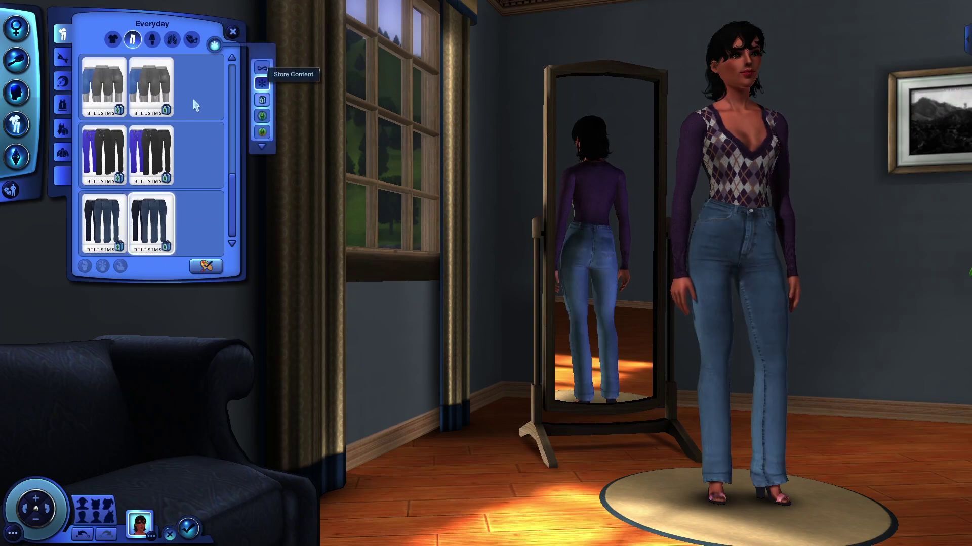
- Browse the everyday tops and put the sleeveless grey ribbed bodysuit on the Sim
scroll(173, 173, "down", 1)
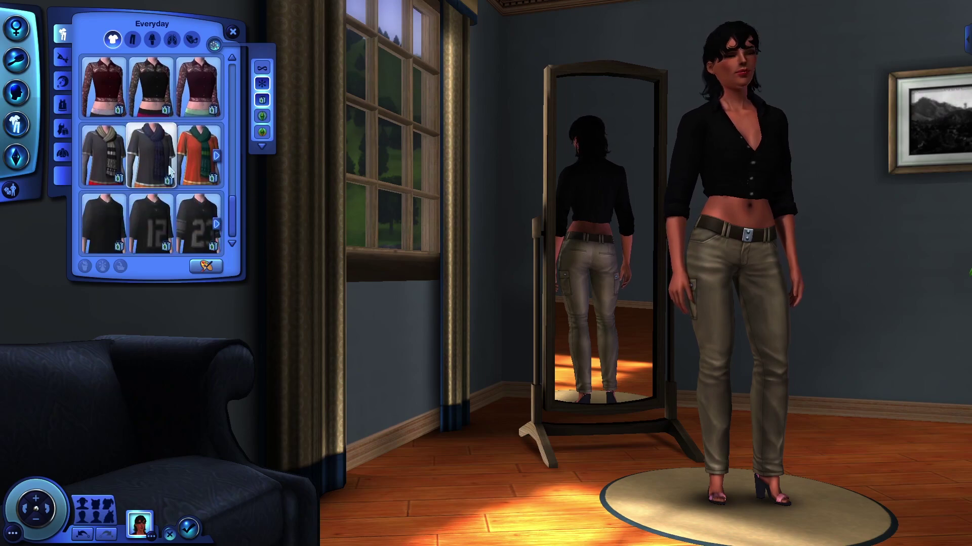
scroll(167, 185, "up", 3)
left_click(107, 222)
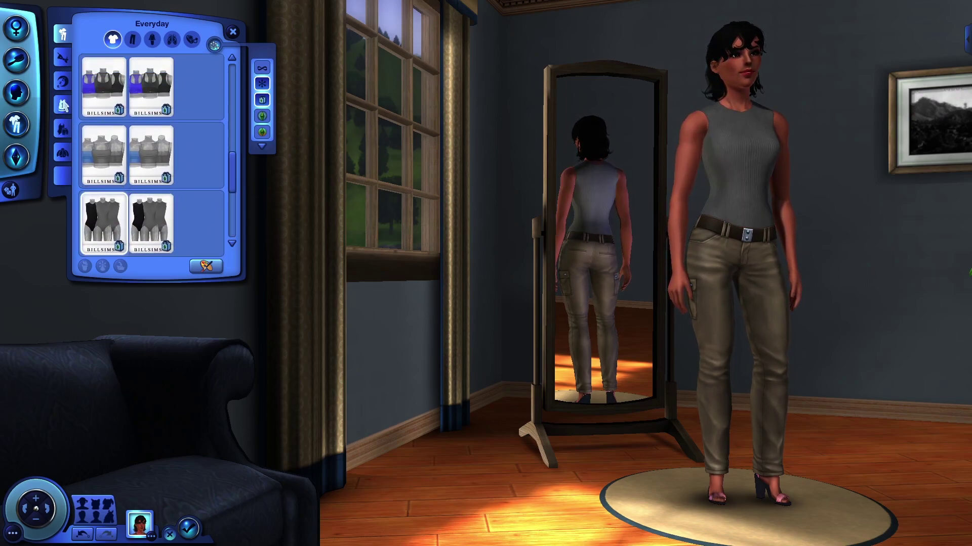
- Choose the light blue high-waisted flared jeans as the Sim's everyday bottoms
left_click(132, 40)
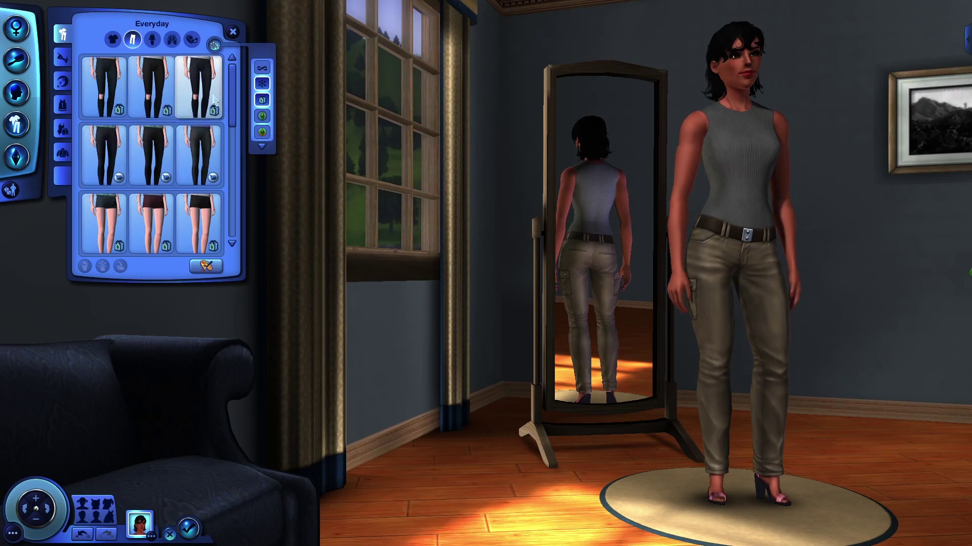
scroll(220, 96, "down", 6)
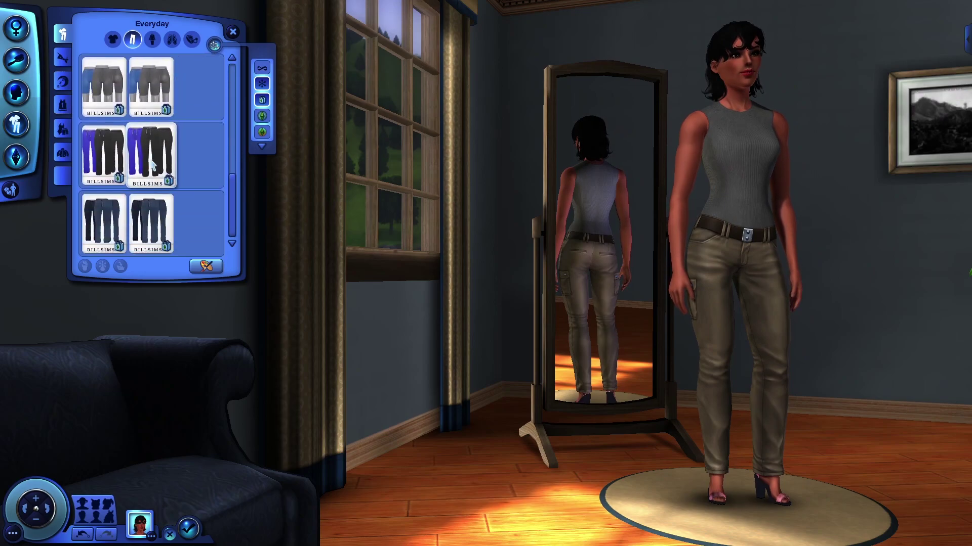
left_click(152, 164)
left_click(151, 223)
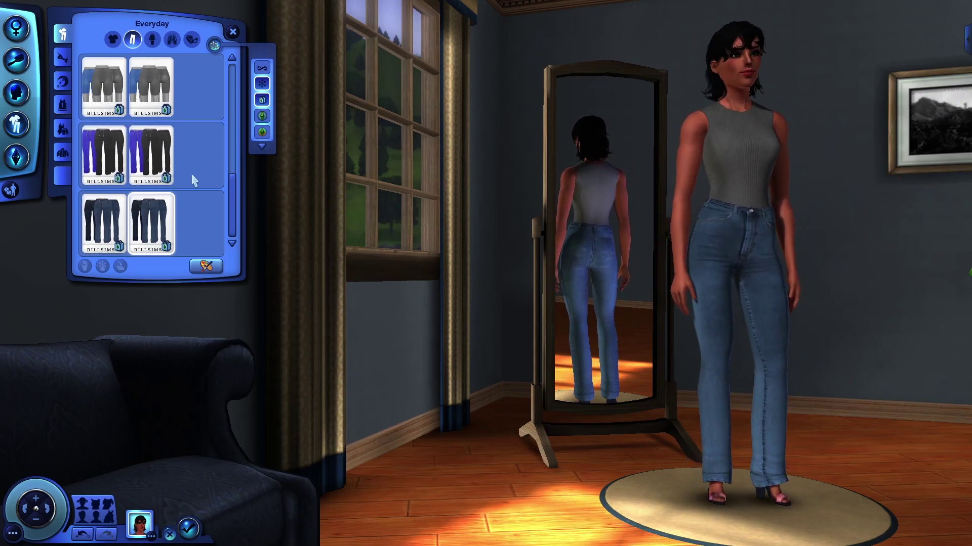
- Try on the grey sports bra, the draped strappy crop top and the layered shirt with a blue scarf
left_click(114, 40)
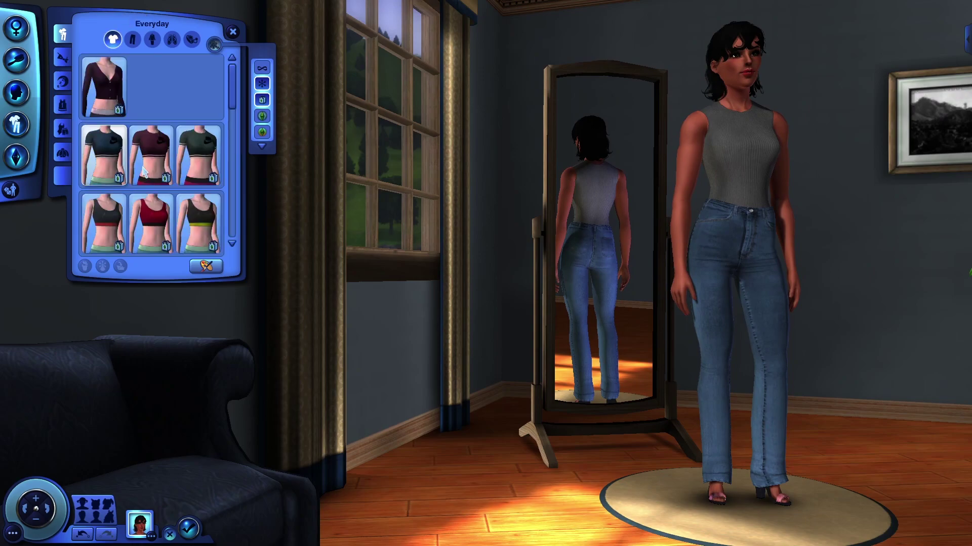
scroll(146, 173, "down", 5)
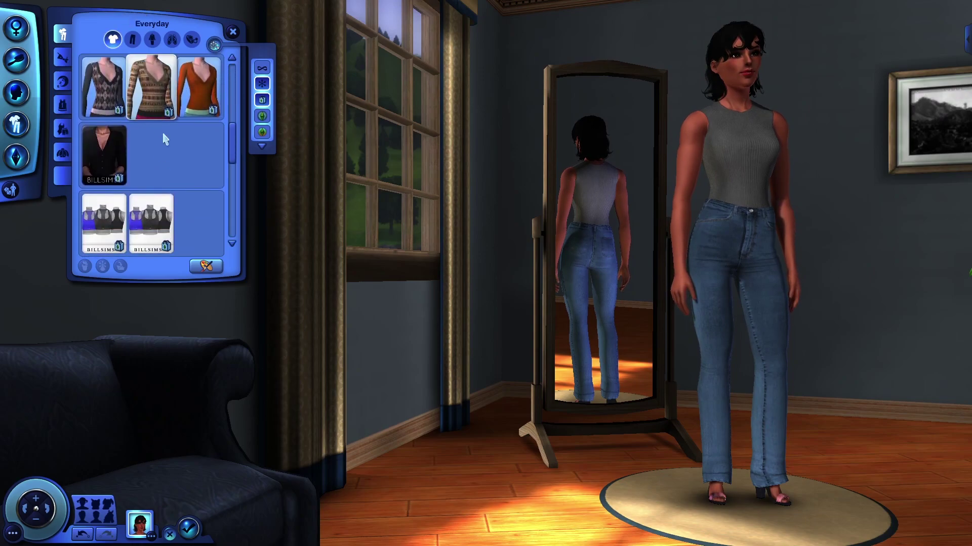
scroll(169, 147, "down", 1)
left_click(150, 154)
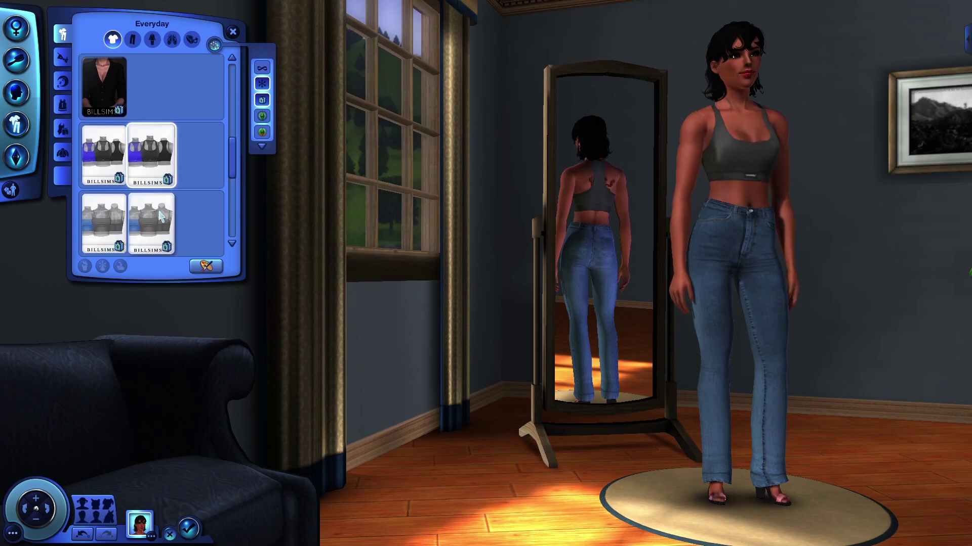
left_click(114, 227)
scroll(132, 206, "down", 4)
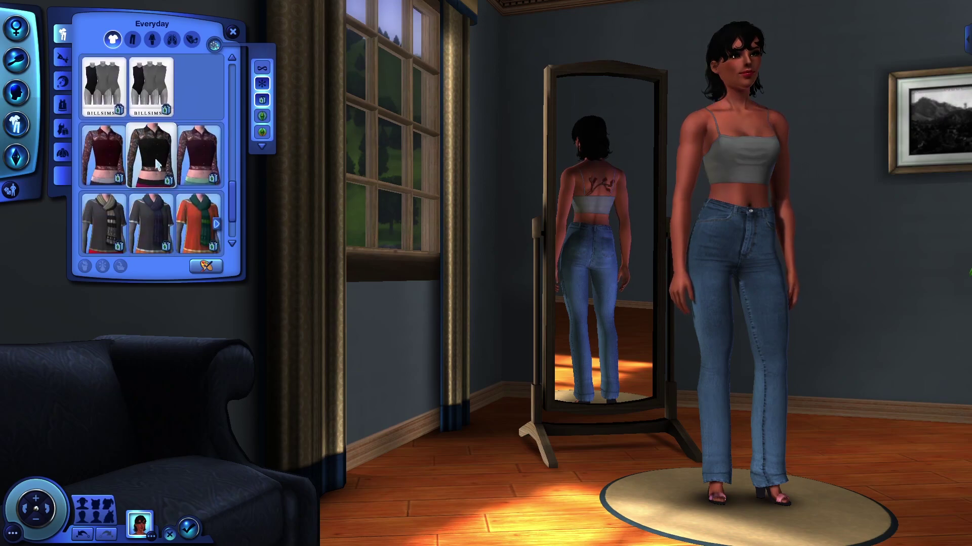
left_click(158, 186)
scroll(158, 187, "down", 1)
left_click(157, 185)
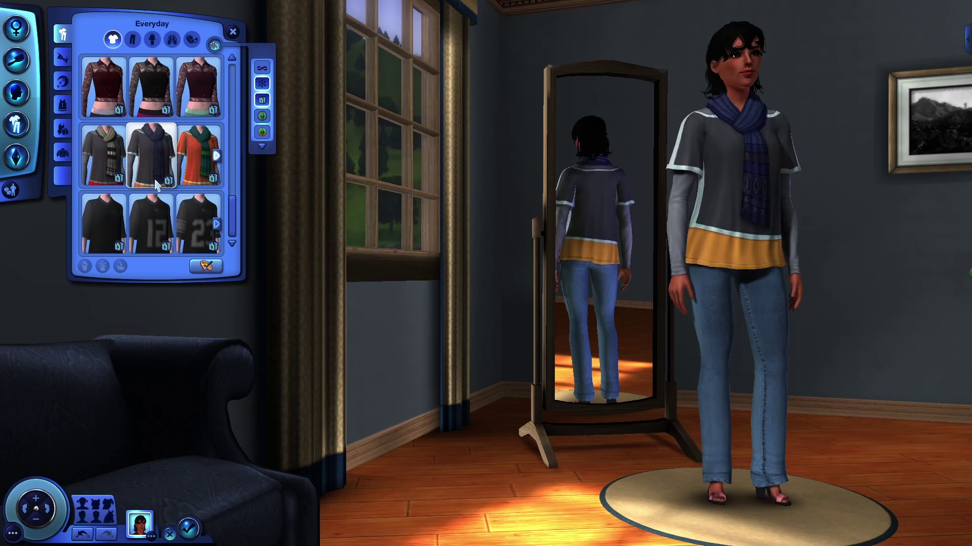
- Compare the strappy crop top with the V-neck sweaters, choose the argyle one, and select its pattern area for recolouring
scroll(151, 211, "up", 5)
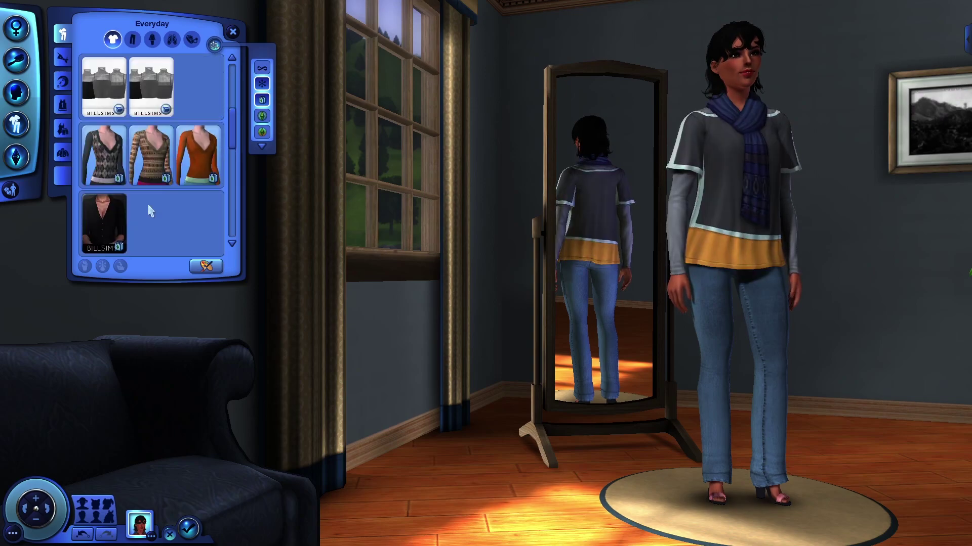
left_click(145, 161)
scroll(145, 162, "up", 1)
left_click(150, 155)
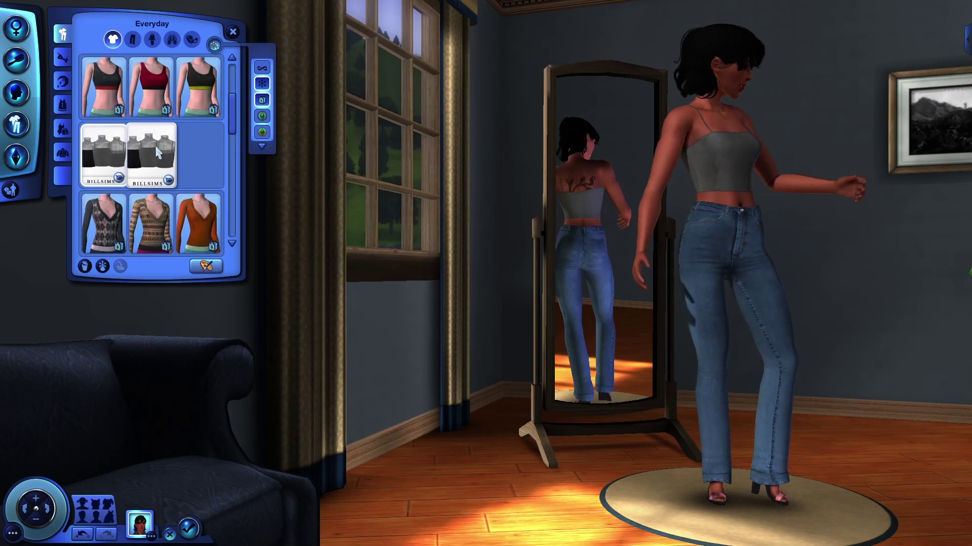
left_click(153, 210)
left_click(199, 223)
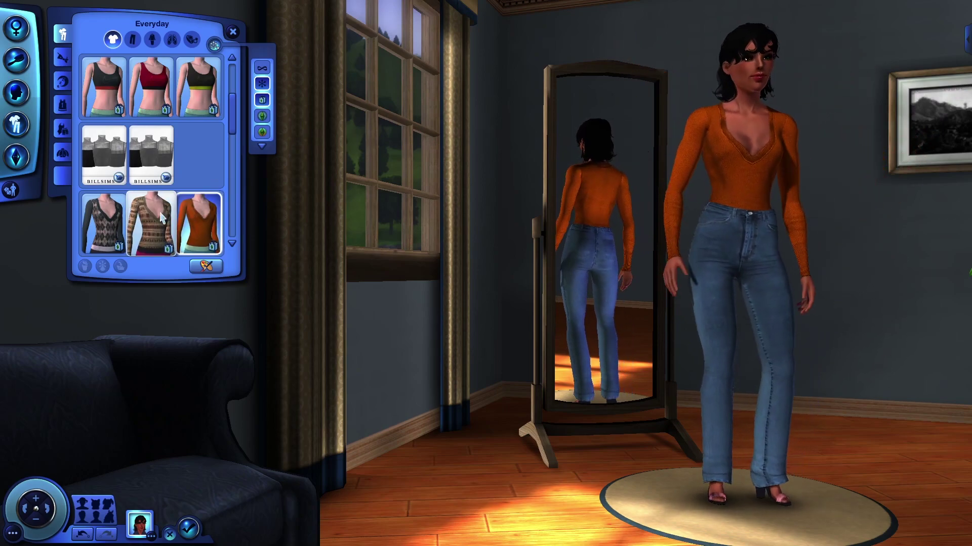
left_click(162, 217)
left_click(112, 217)
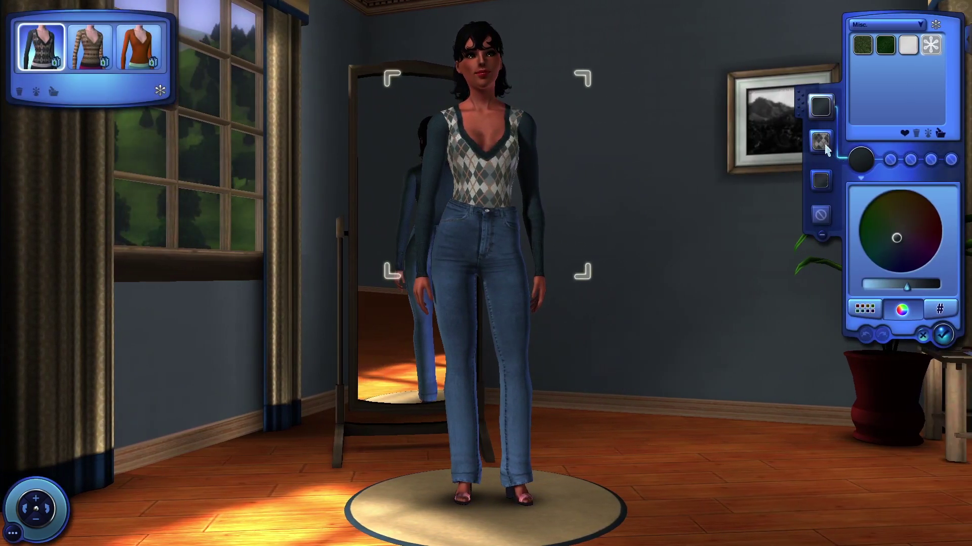
left_click(821, 142)
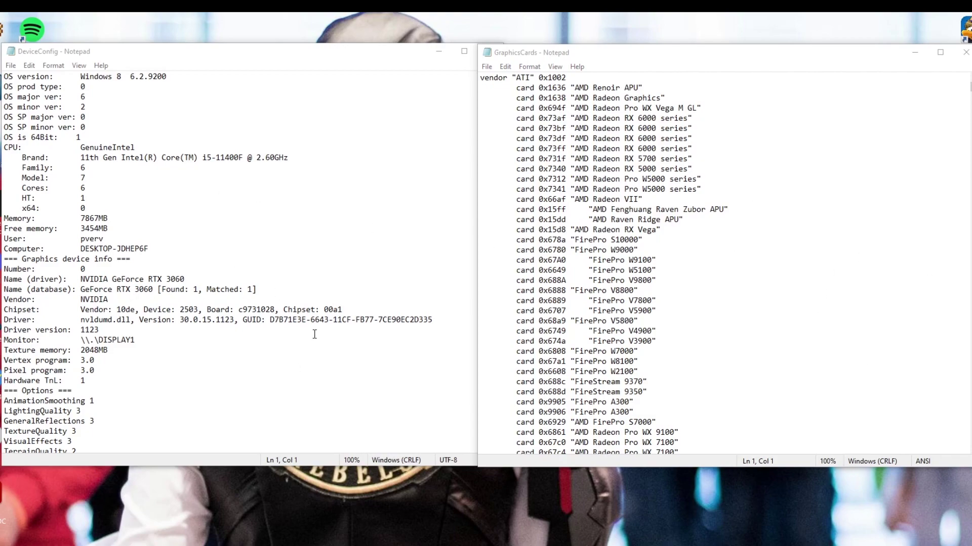
- Find the card 0x2503 "GeForce RTX 3060" entry in the NVIDIA section of GraphicsCards and highlight that line
scroll(794, 281, "down", 20)
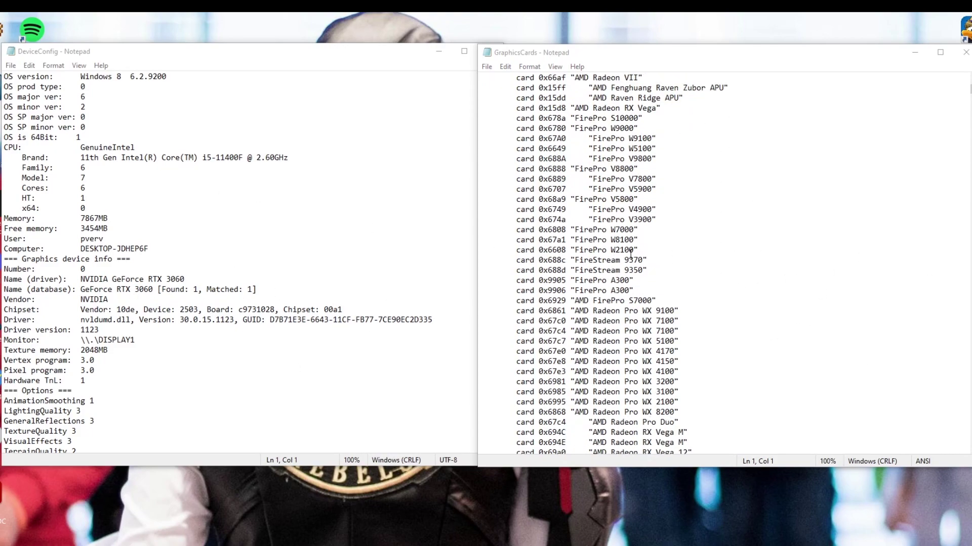
scroll(616, 270, "down", 20)
scroll(599, 309, "down", 20)
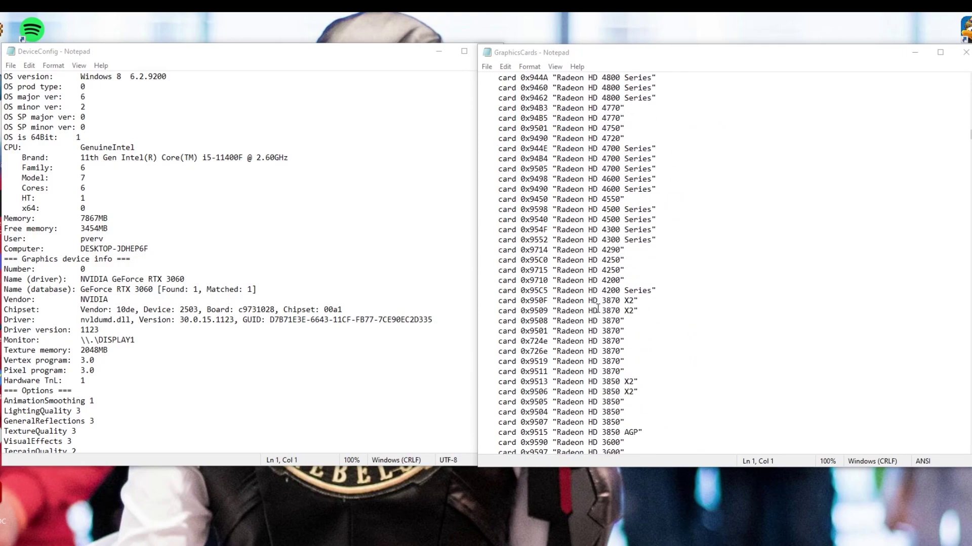
scroll(598, 313, "down", 20)
scroll(598, 312, "down", 20)
left_click_drag(970, 284, 968, 238)
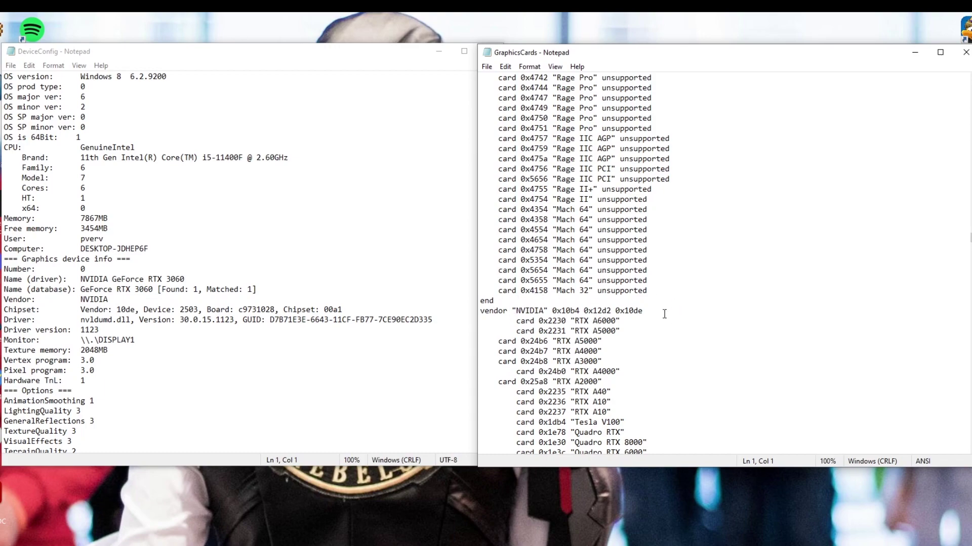
scroll(620, 318, "down", 13)
scroll(628, 323, "down", 20)
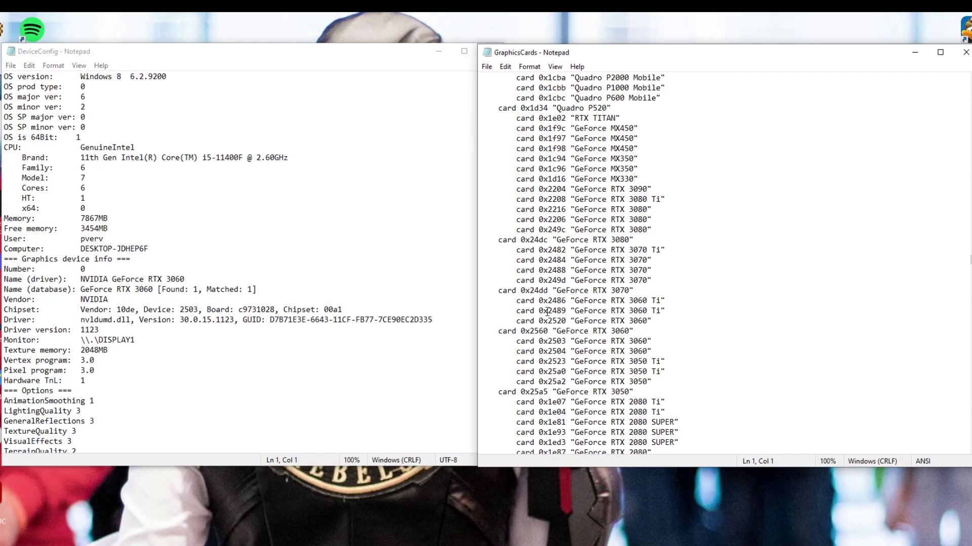
scroll(548, 326, "down", 1)
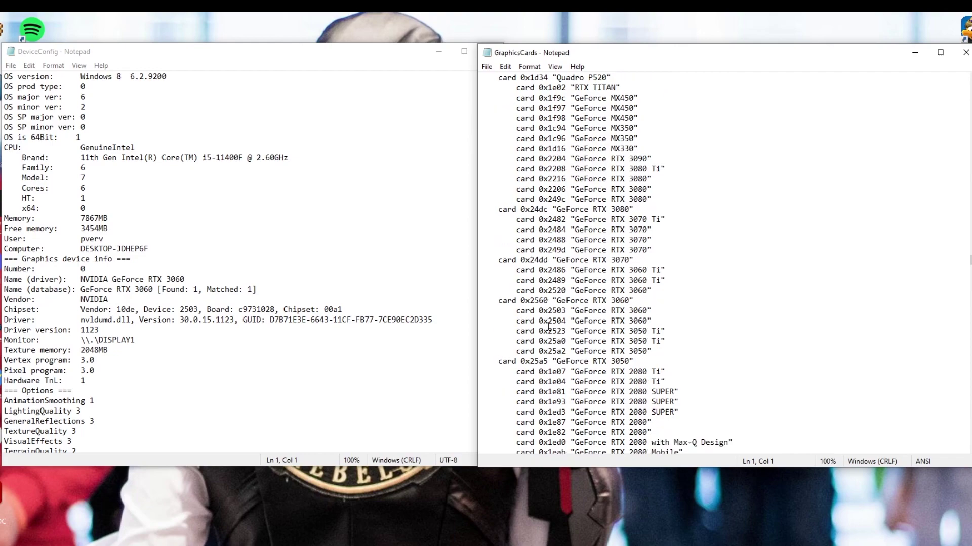
left_click_drag(669, 310, 512, 315)
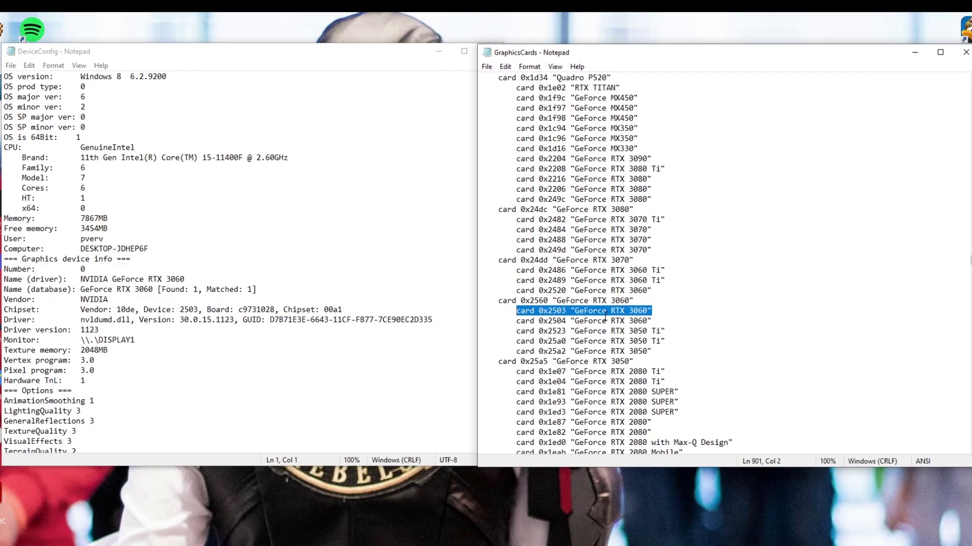
- Start a new entry "card 0x2503" below the card 0x2560 line and highlight the matching device ID in DeviceConfig
left_click(657, 303)
key("Return")
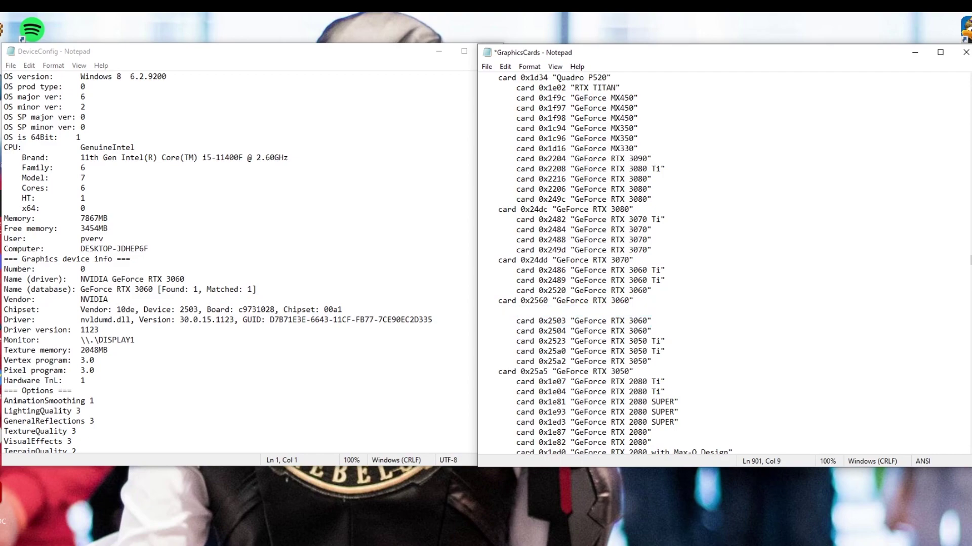
type("card")
type("0x2503")
left_click(197, 309)
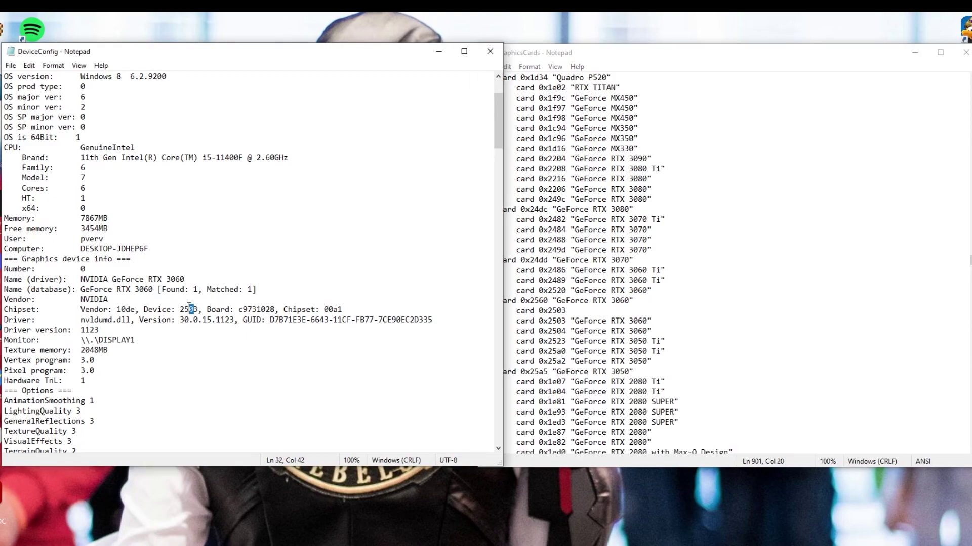
left_click_drag(180, 310, 199, 310)
- Complete the new card 0x2503 entry in GraphicsCards with the quoted name "GeForce RTX 3060"
left_click(548, 311)
left_click(566, 311)
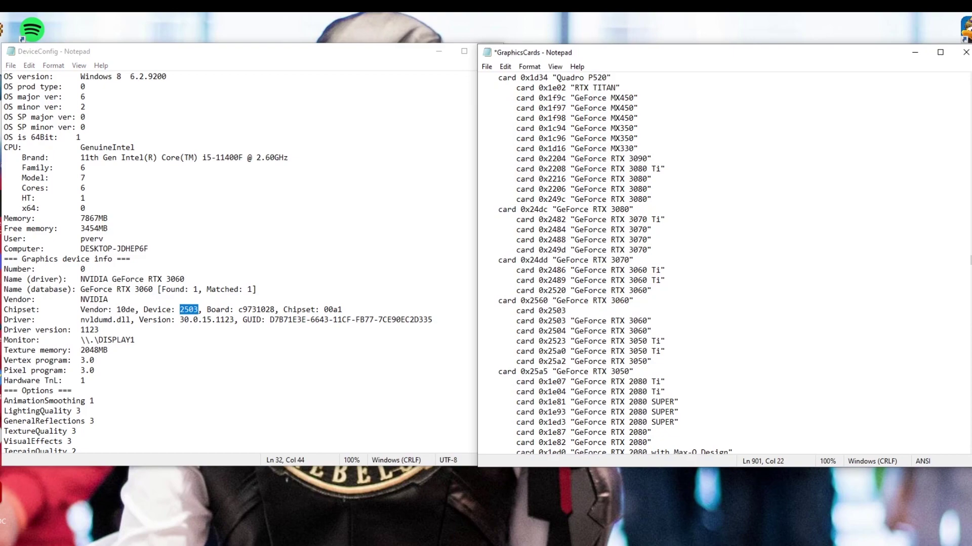
type("\"GeForce RTX 3060")
left_click_drag(653, 311, 512, 311)
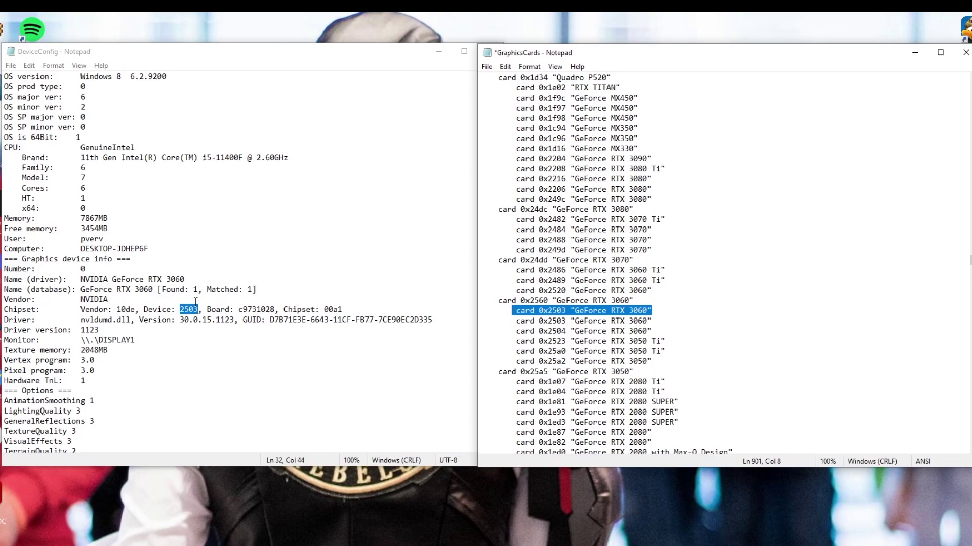
left_click(656, 310)
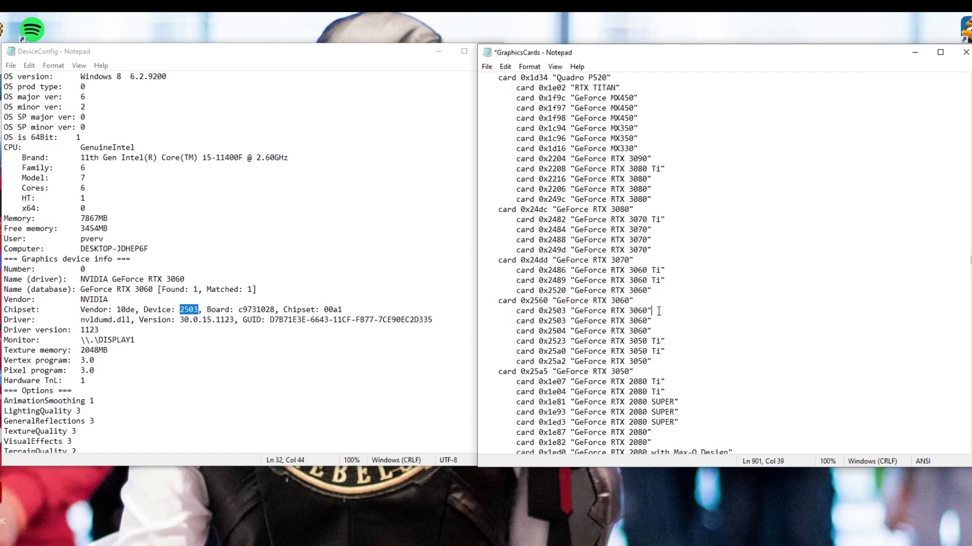
- Delete the newly added duplicate card 0x2503 line from GraphicsCards
left_click_drag(659, 312, 515, 311)
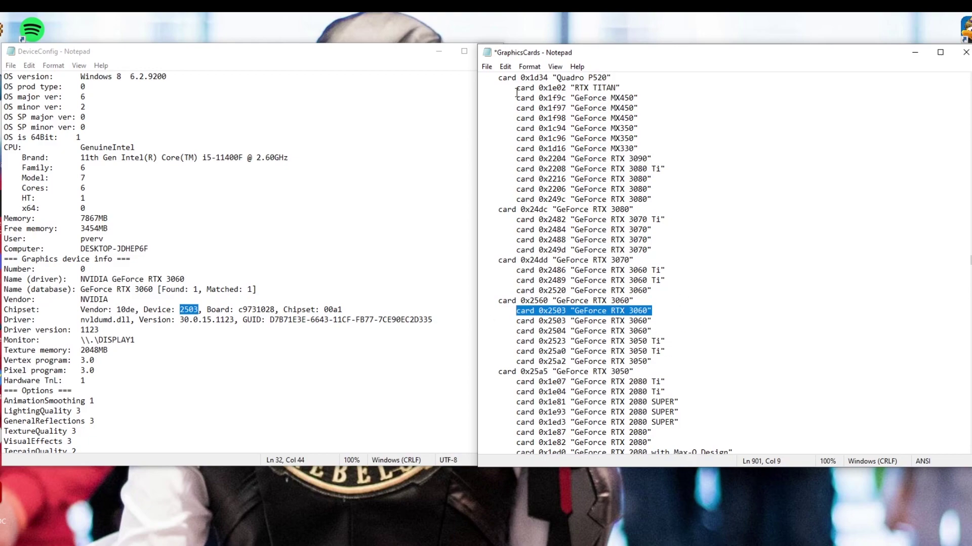
key("Delete")
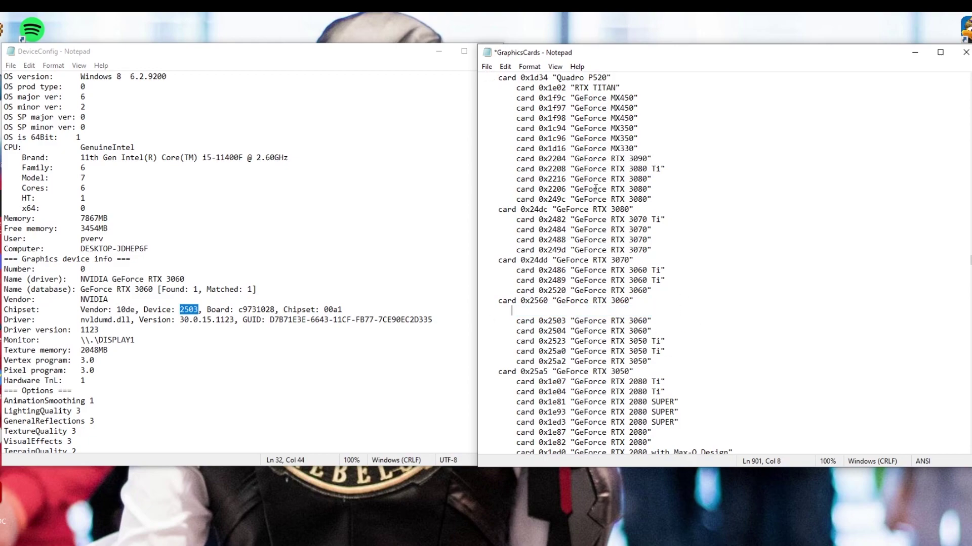
key("BackSpace")
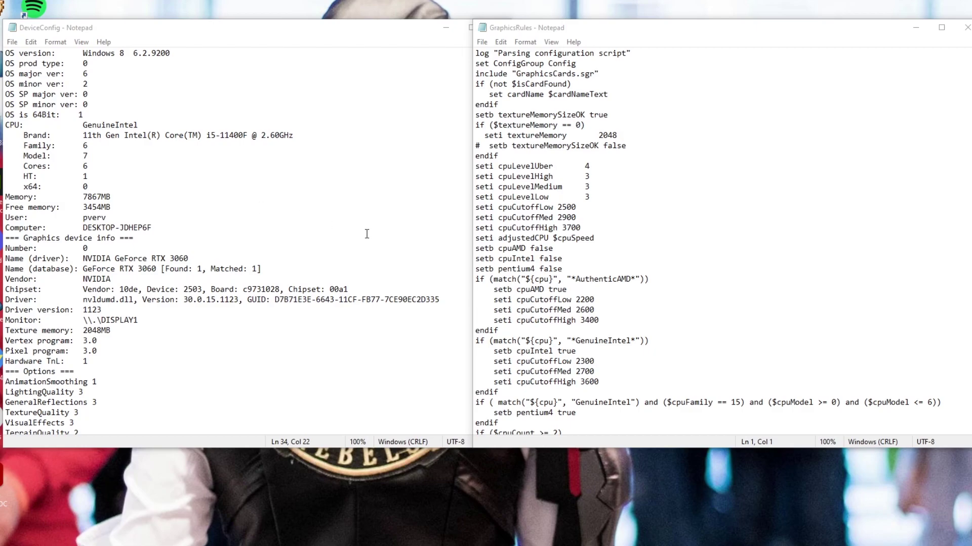
- Look through GraphicsRules for the NVIDIA card vendor condition and highlight that line
scroll(613, 300, "down", 20)
scroll(520, 322, "down", 15)
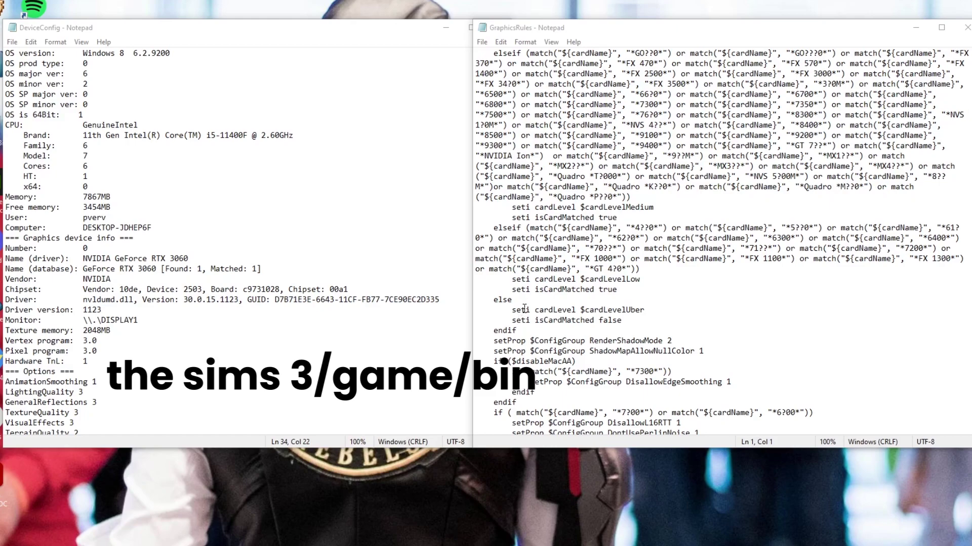
scroll(591, 295, "down", 10)
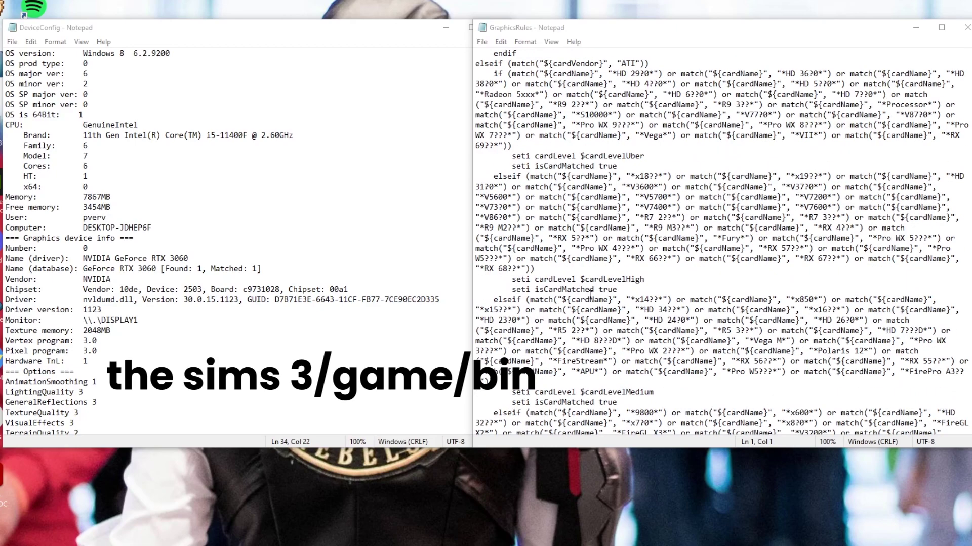
scroll(591, 295, "up", 10)
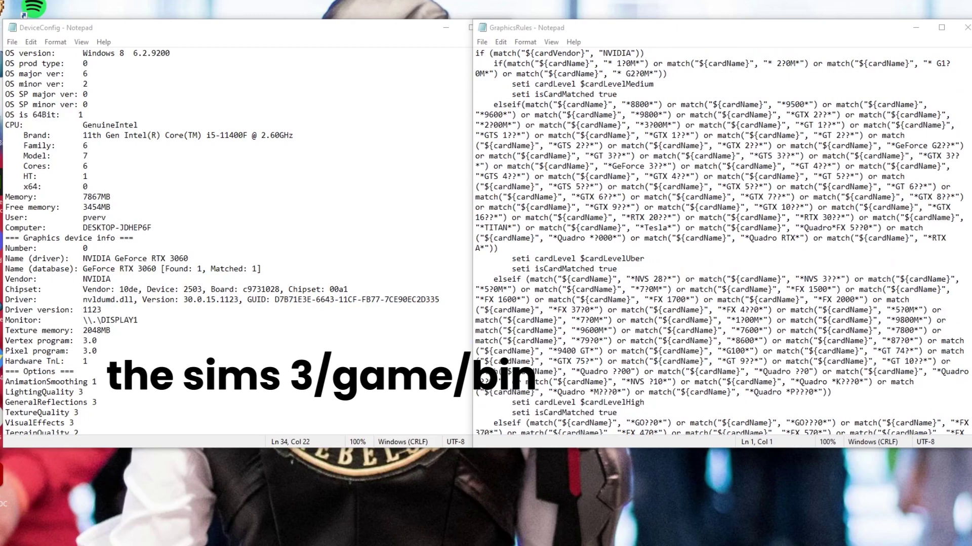
scroll(802, 322, "up", 5)
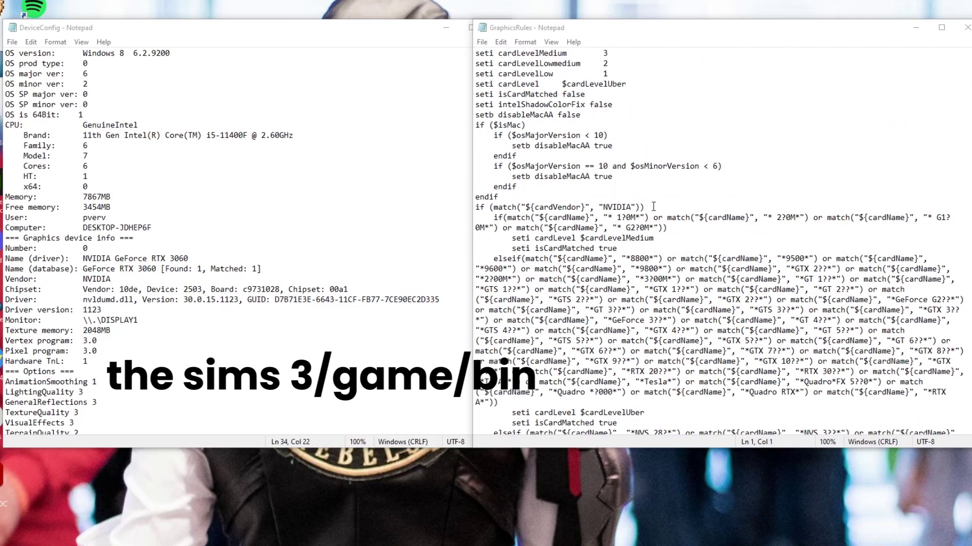
left_click_drag(644, 208, 474, 208)
left_click(557, 197)
- Locate the ATI card vendor condition in GraphicsRules for comparison and return to the NVIDIA one
scroll(582, 302, "down", 9)
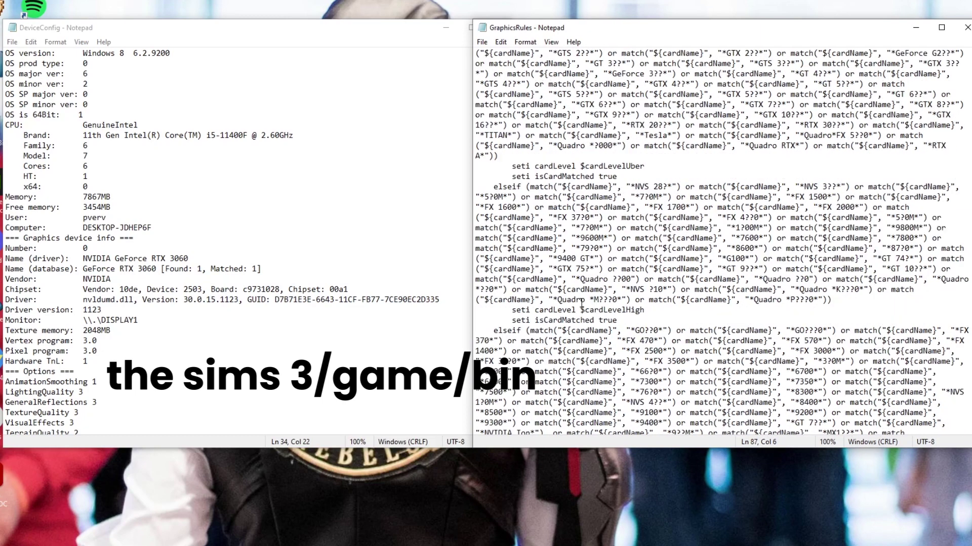
scroll(582, 302, "down", 15)
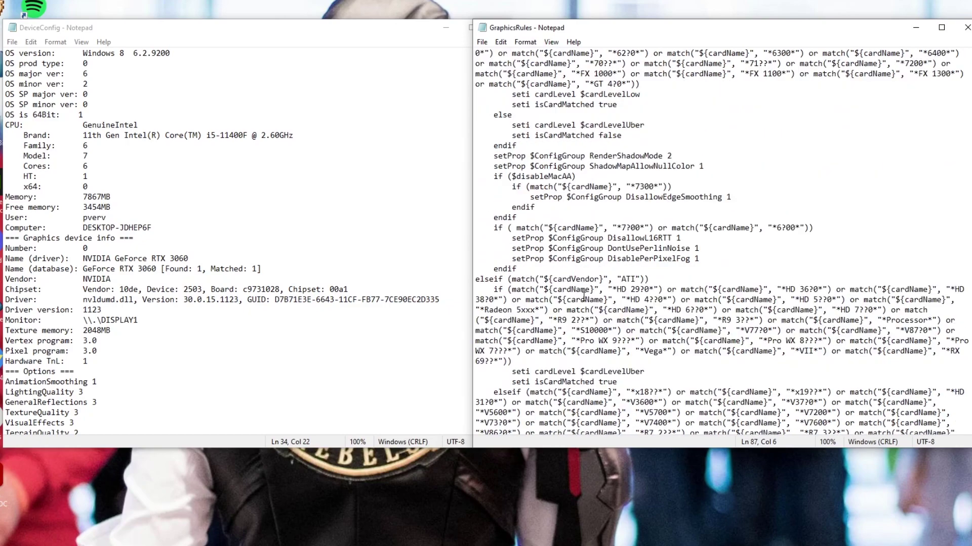
left_click_drag(648, 279, 504, 279)
scroll(504, 279, "up", 10)
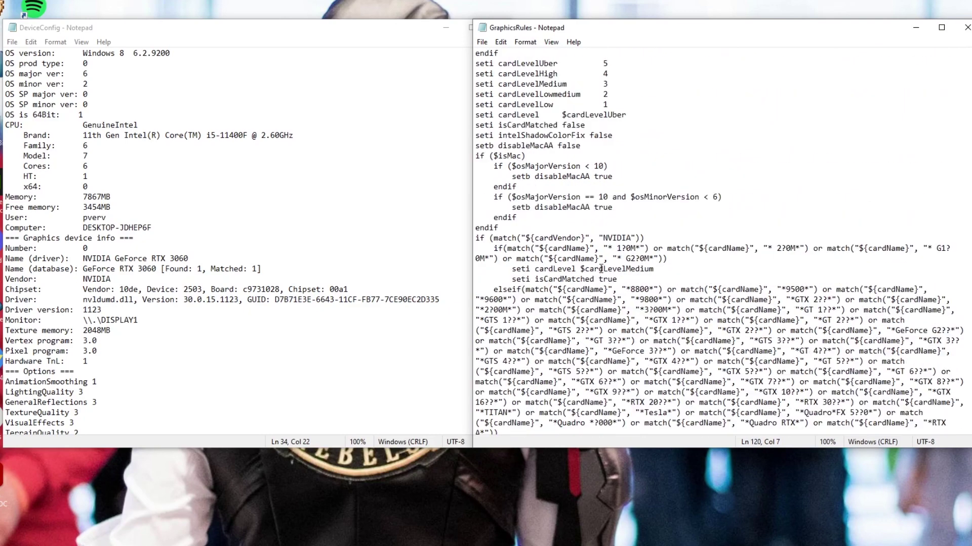
left_click(617, 238)
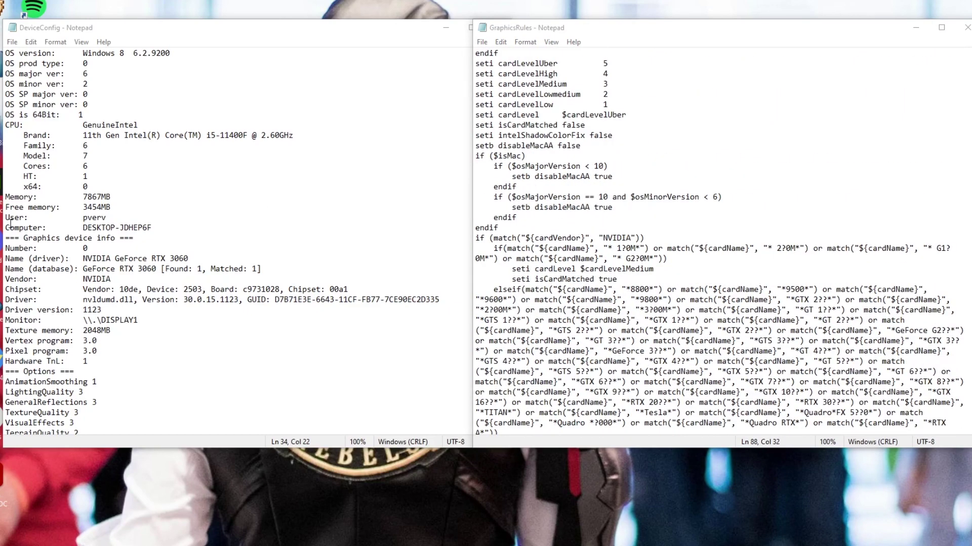
- Copy the fragment or match("${cardName}", from the first NVIDIA card name condition and paste it at that condition's end
left_click_drag(653, 248, 758, 248)
key("ctrl+c")
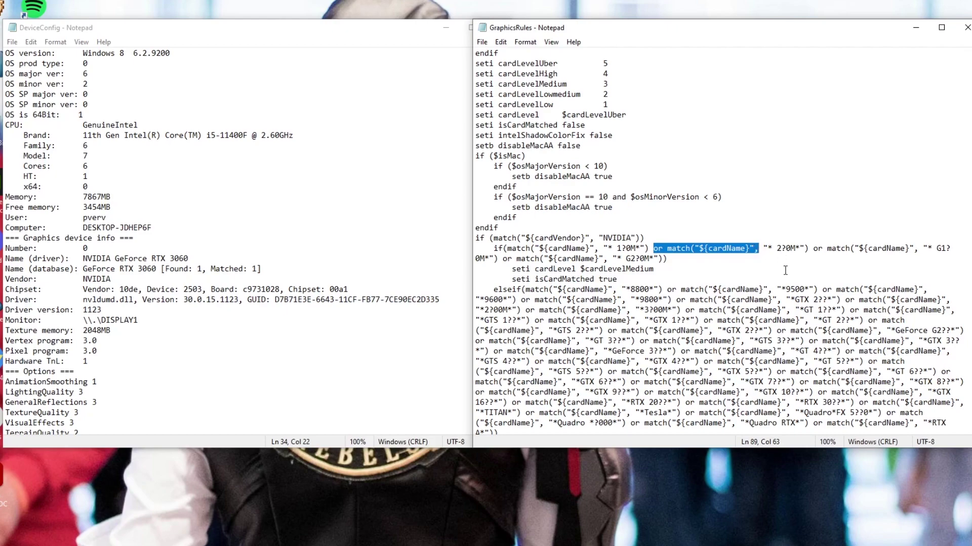
left_click(752, 258)
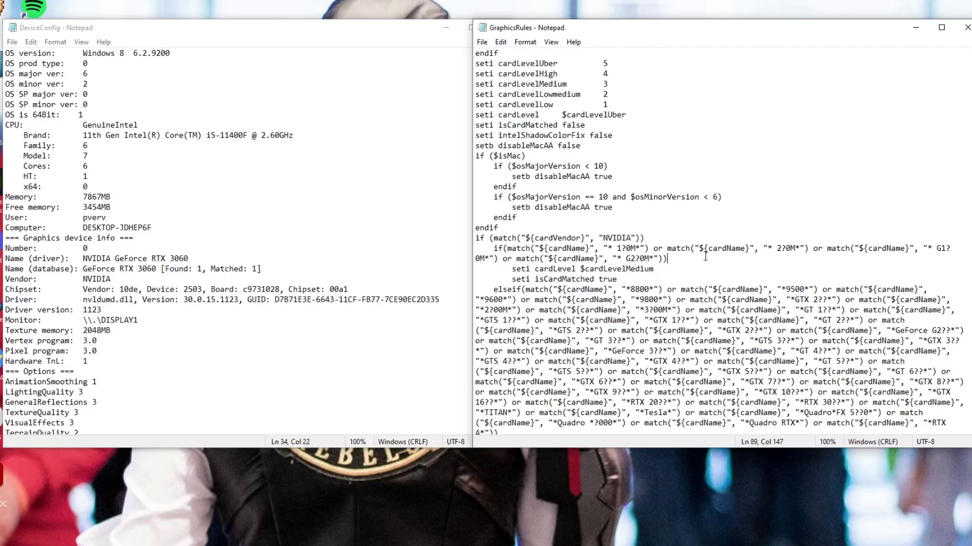
key("ctrl+v")
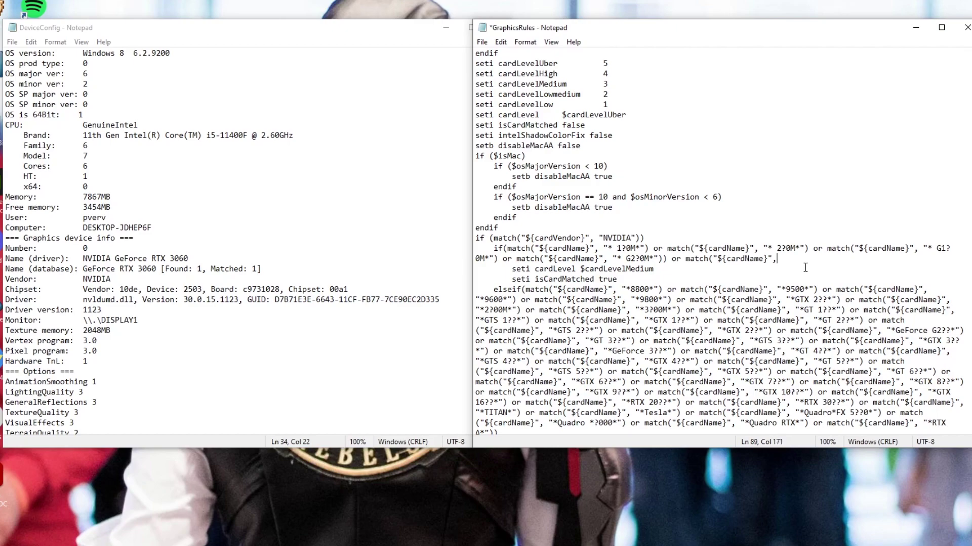
- Enter an opening quote followed by the card pattern *RTX 3060 after the pasted match fragment
type("\"")
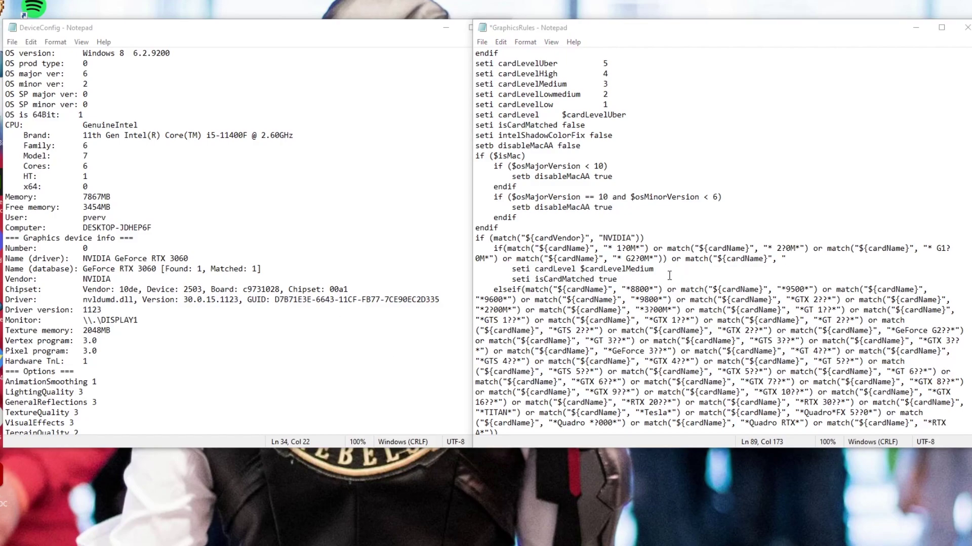
key("alt+Tab")
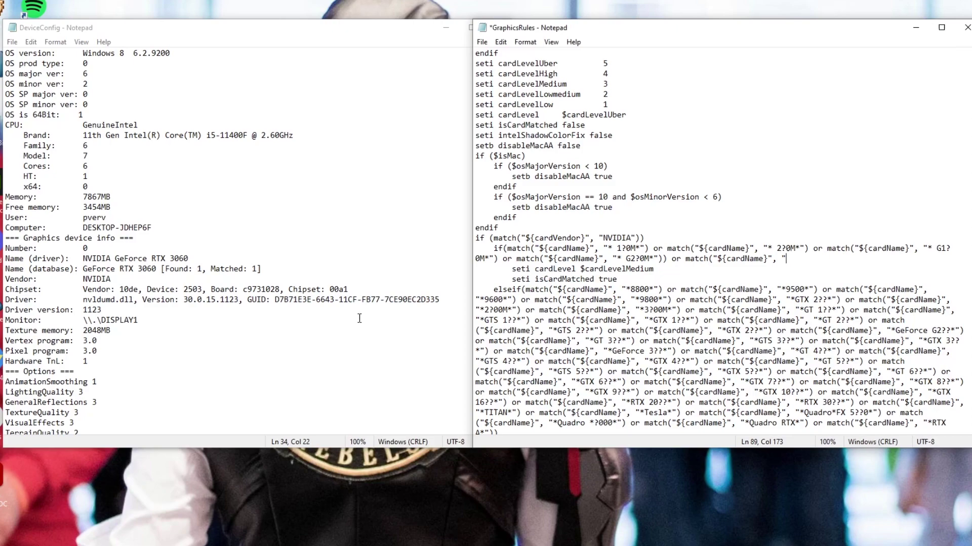
type("RTX")
key("Left")
key("Left")
key("Left")
type("*")
left_click(901, 260)
type("3060")
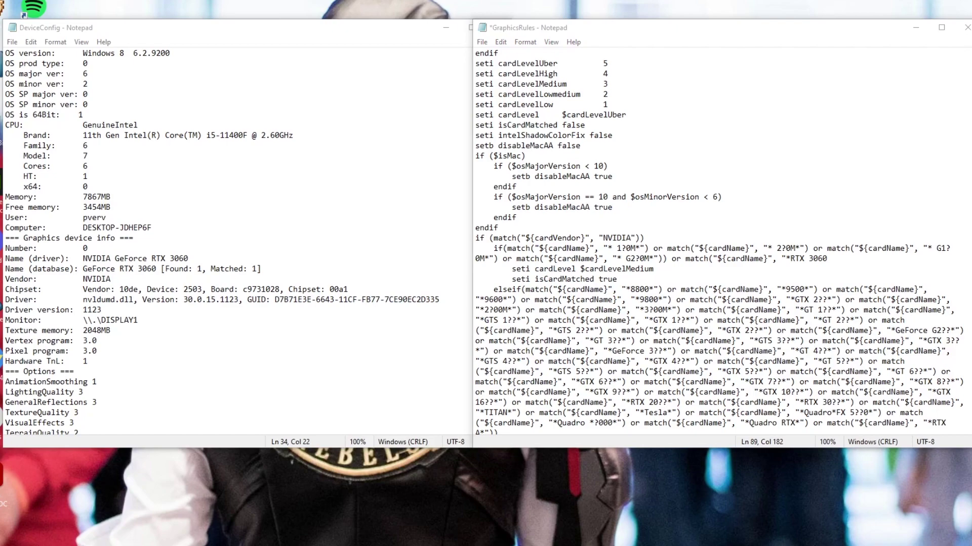
- Finish the RTX 3060 pattern with a closing asterisk and quotation mark, and exit GraphicsRules
left_click(848, 257)
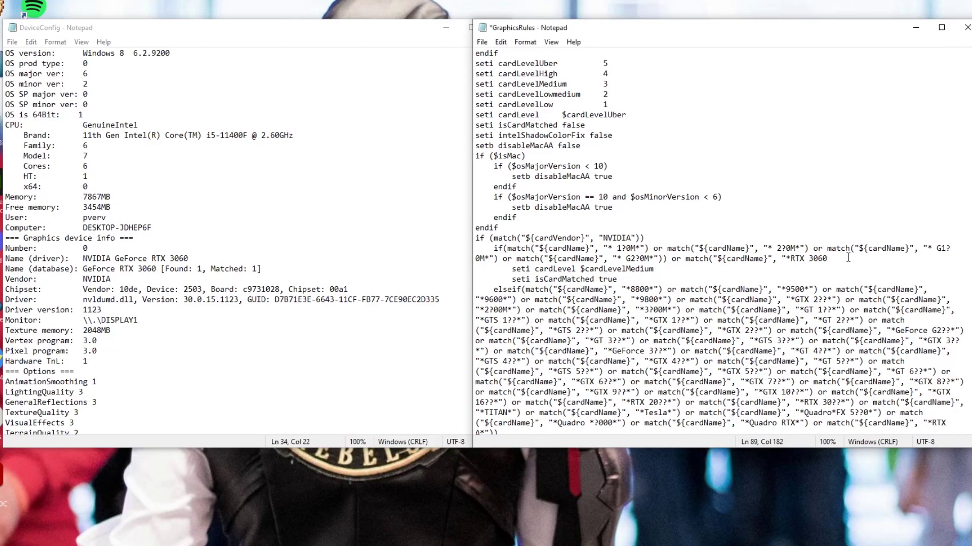
type("\"")
left_click(481, 42)
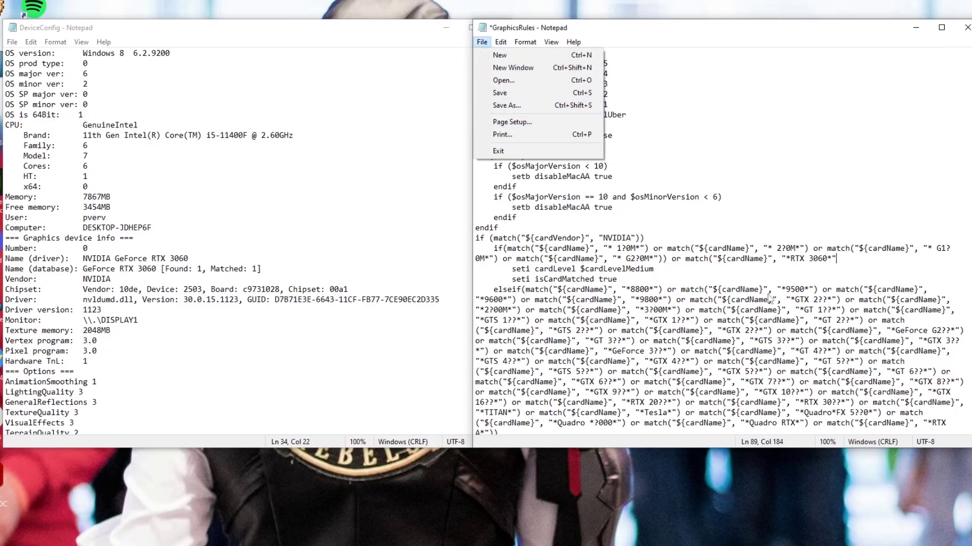
key("x")
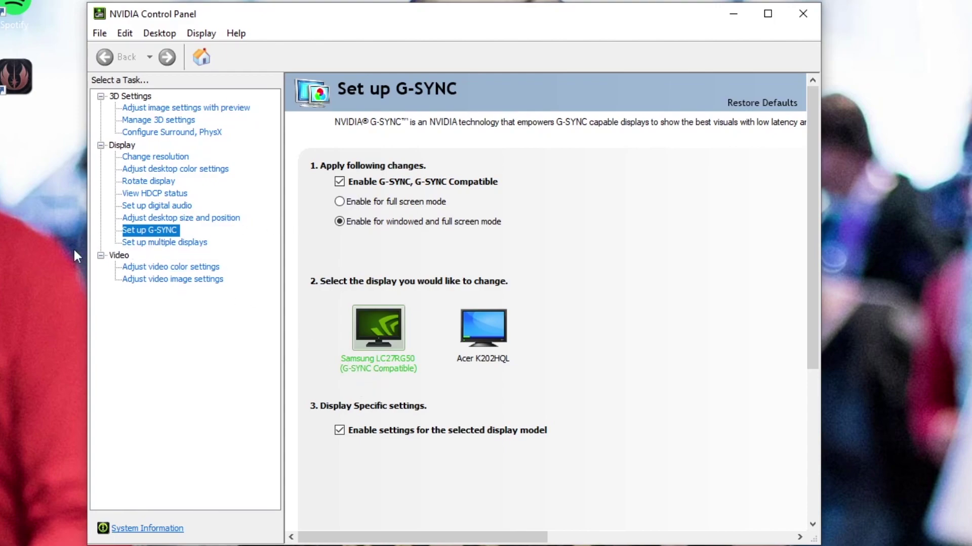
- In NVIDIA Control Panel, bring up the program-specific 3D settings and choose Sims 3 (ts3w.exe) as the program to customize
left_click(174, 121)
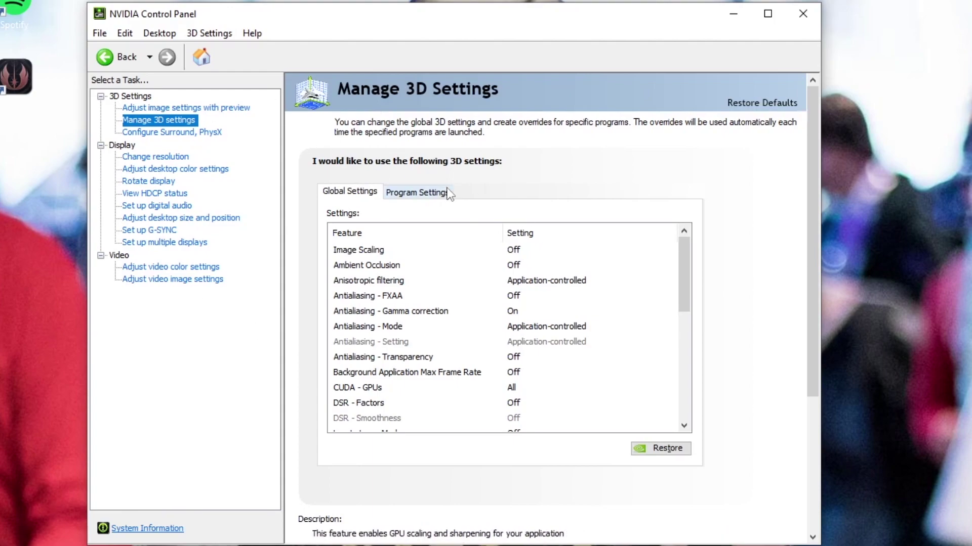
left_click(447, 194)
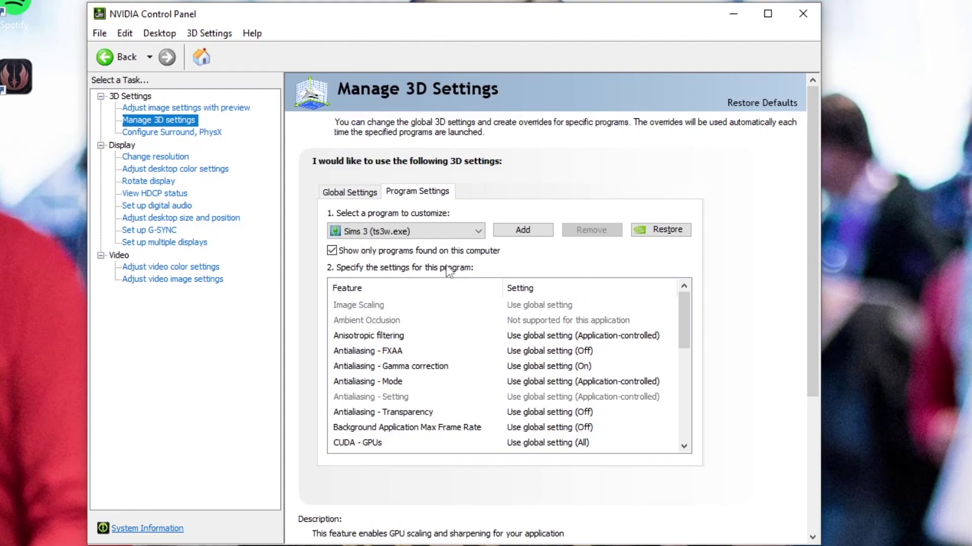
left_click(442, 232)
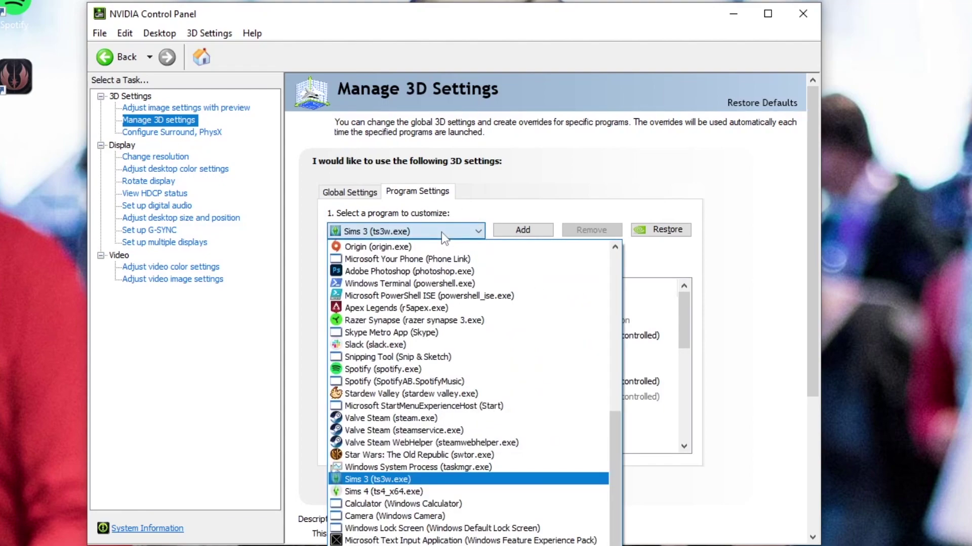
left_click(436, 479)
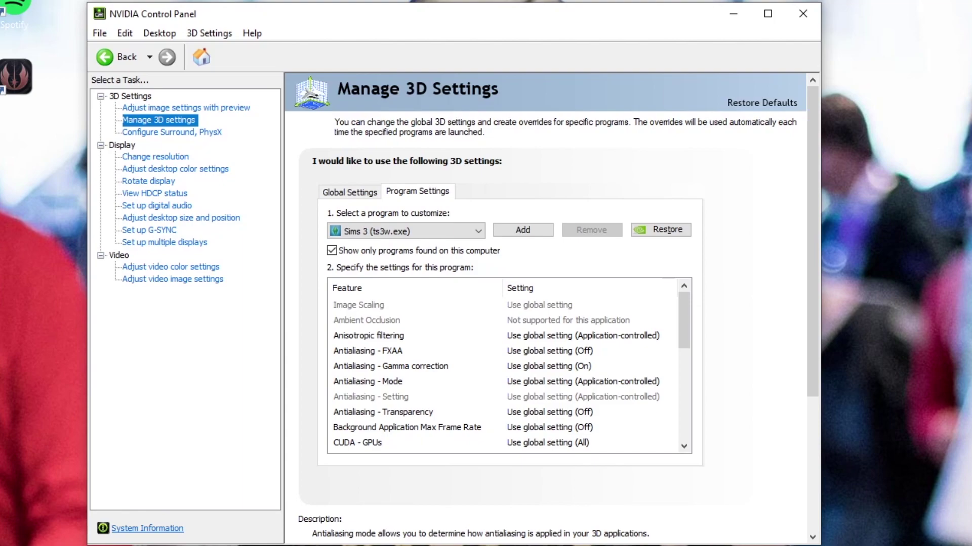
- Locate and select the Vertical sync setting in the Sims 3 program-specific 3D settings
scroll(481, 403, "down", 8)
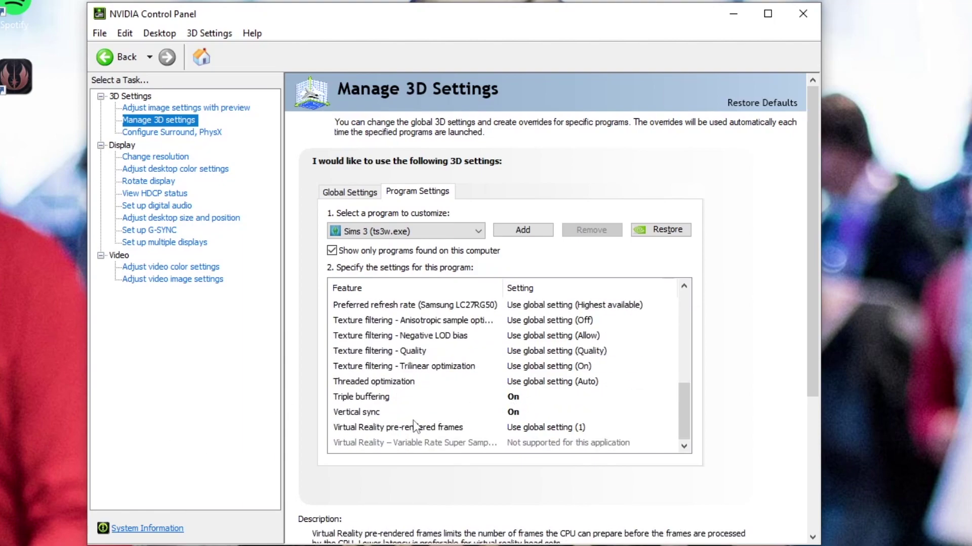
left_click(413, 411)
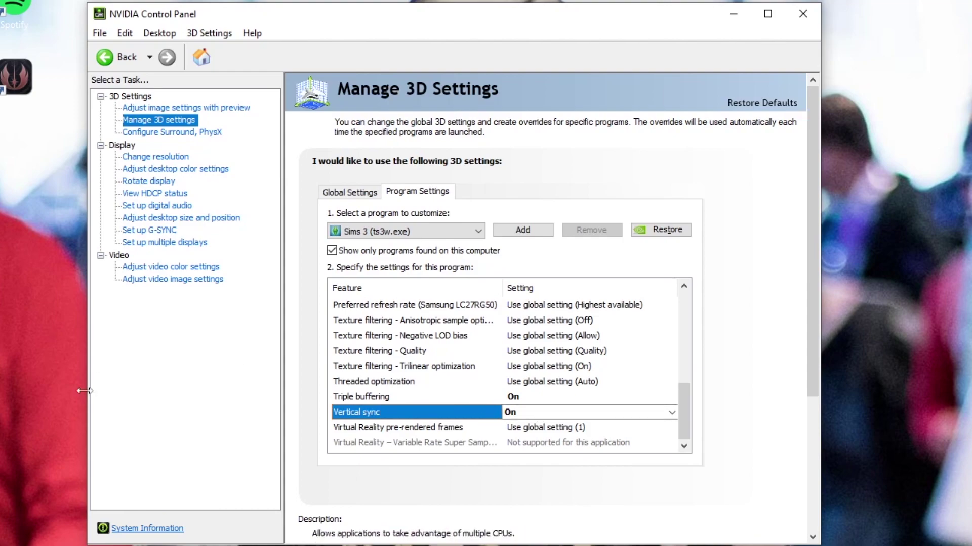
- Set the Max Frame Rate for Sims 3 (ts3w.exe) to 60 FPS and apply the program settings
scroll(375, 405, "up", 3)
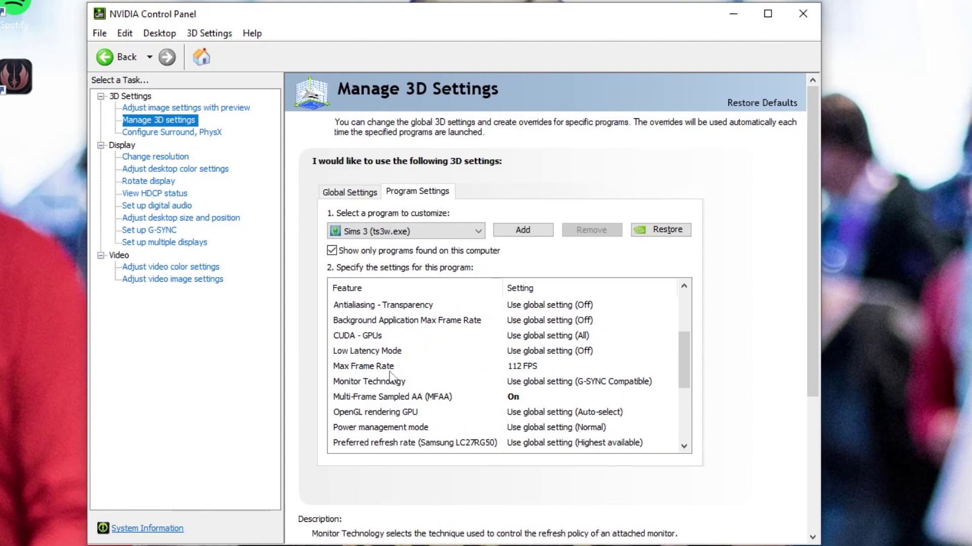
left_click(407, 366)
left_click(572, 366)
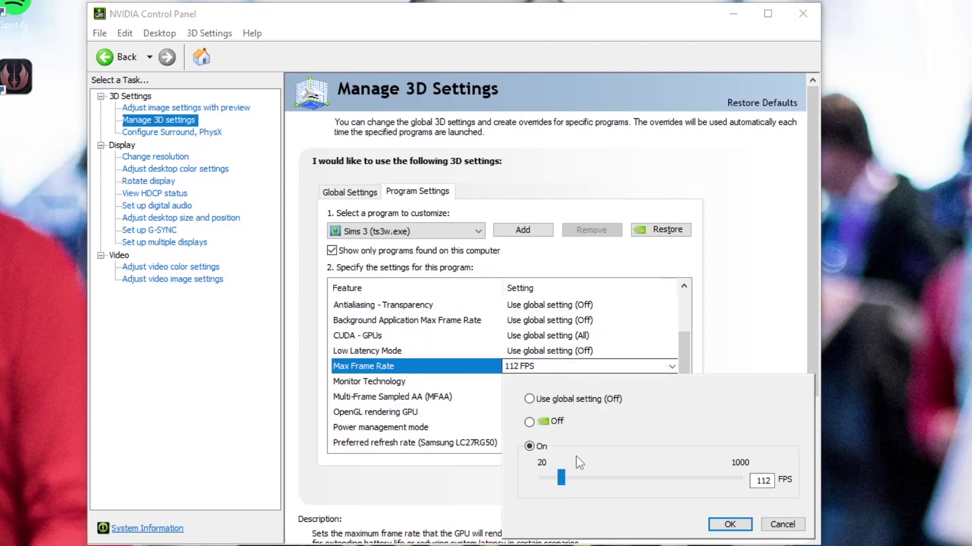
mouse_move(561, 478)
left_mouse_down()
mouse_move(556, 489)
mouse_move(553, 482)
left_mouse_up()
left_click_drag(785, 487, 730, 476)
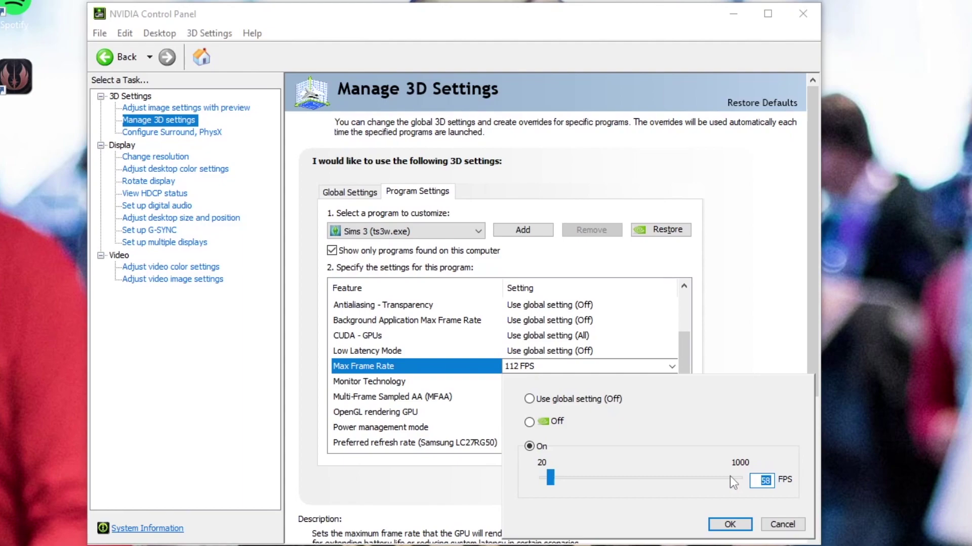
type("60")
left_click(730, 524)
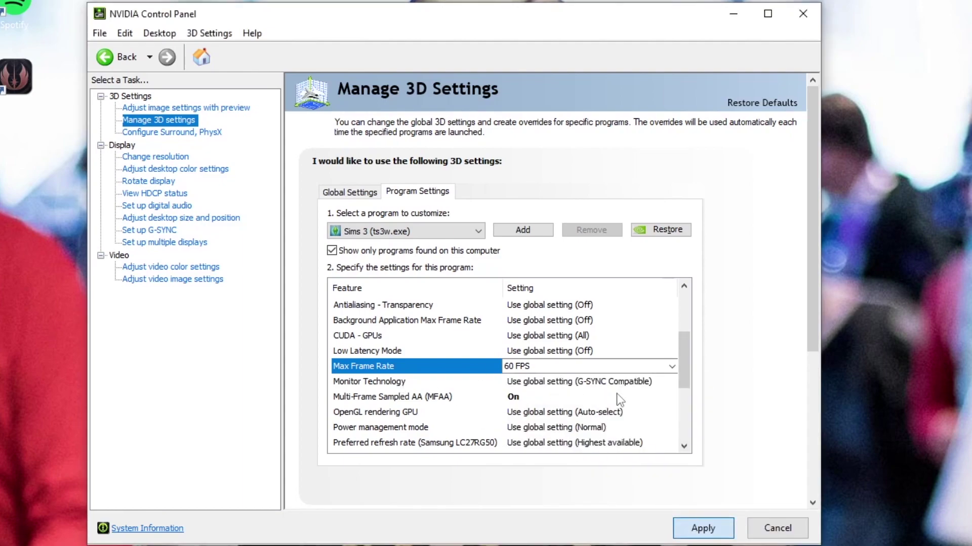
left_click(704, 528)
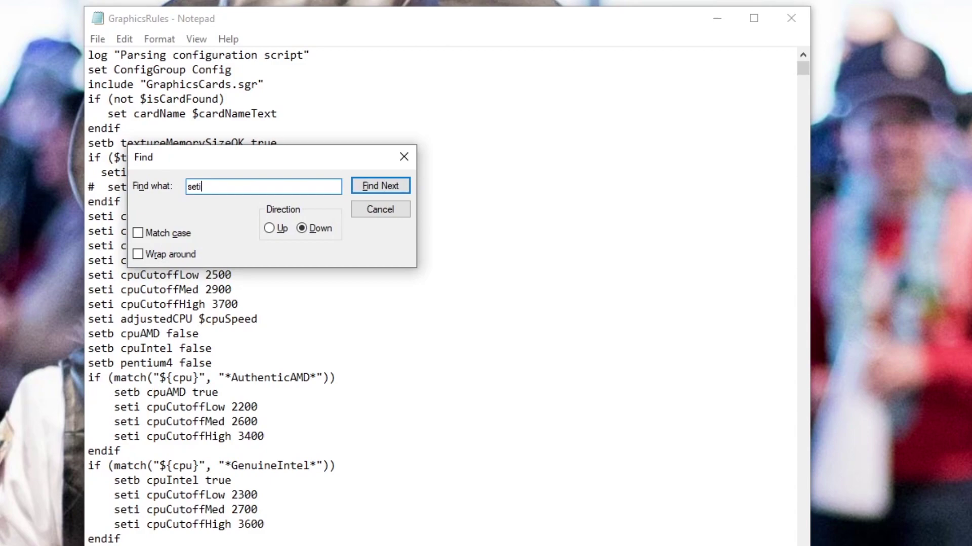
- Find seti textureMemory in the GraphicsRules file and highlight its value
type("textureMemory")
left_click(378, 192)
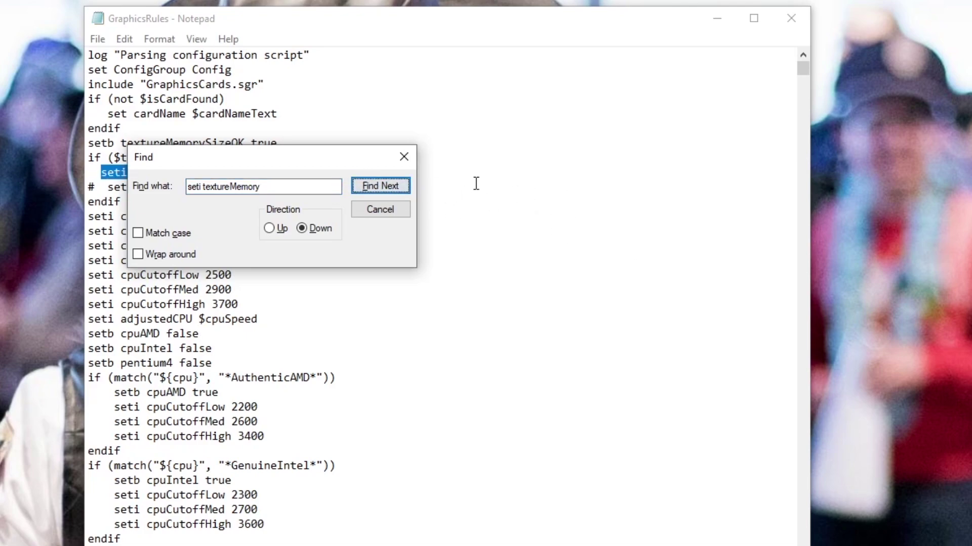
left_click(404, 157)
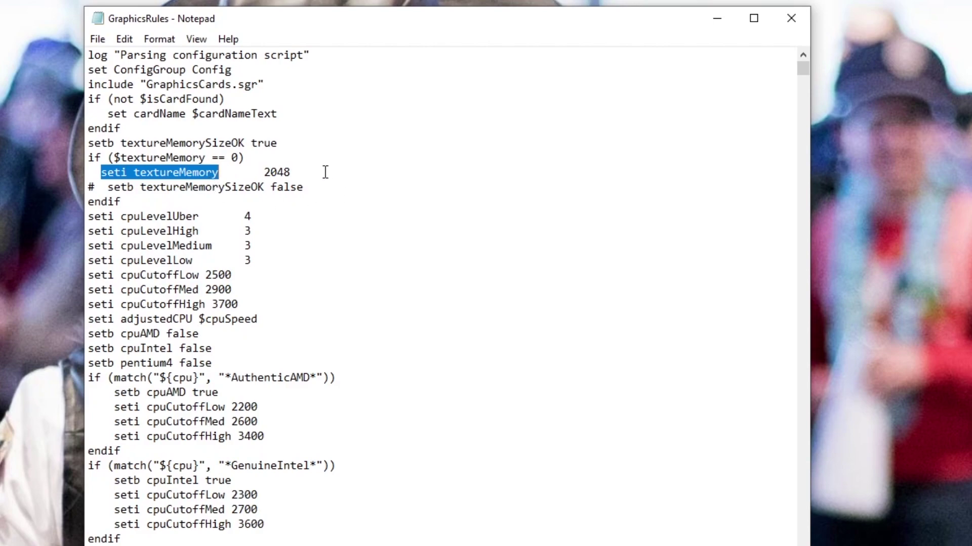
left_click_drag(292, 172, 263, 172)
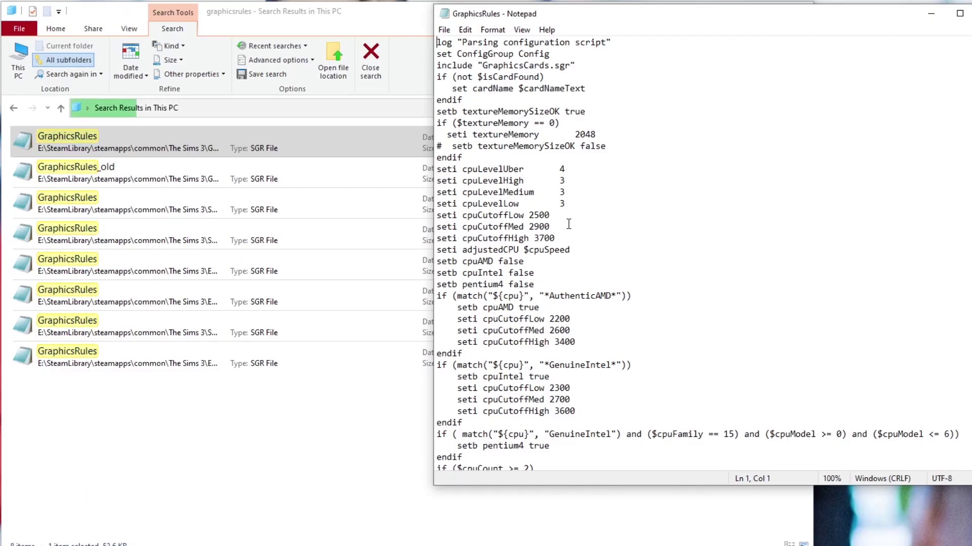
- Highlight the cpuLevelUber, cpuLevelHigh, cpuLevelMedium and cpuLevelLow lines in GraphicsRules to examine their values
left_click_drag(568, 203, 559, 168)
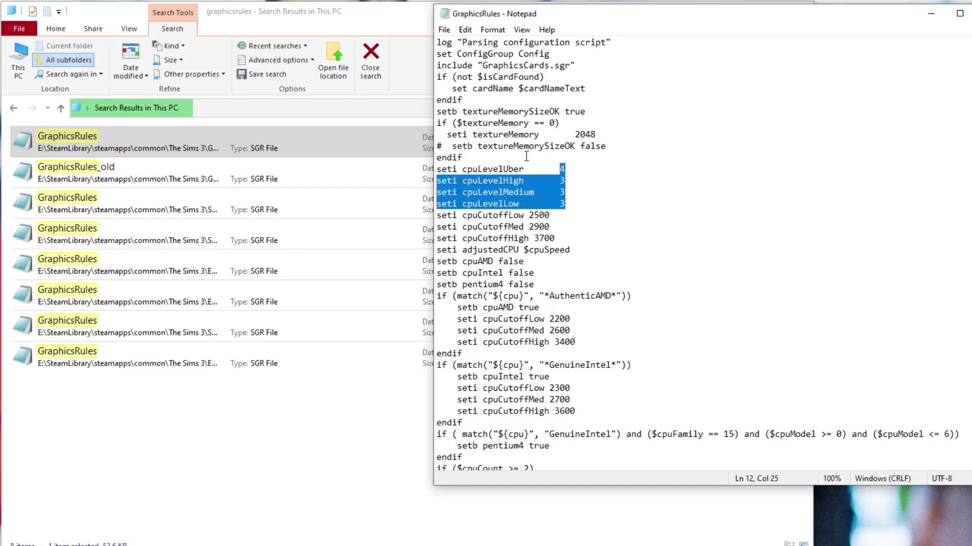
left_click(575, 210)
left_click_drag(573, 203, 437, 169)
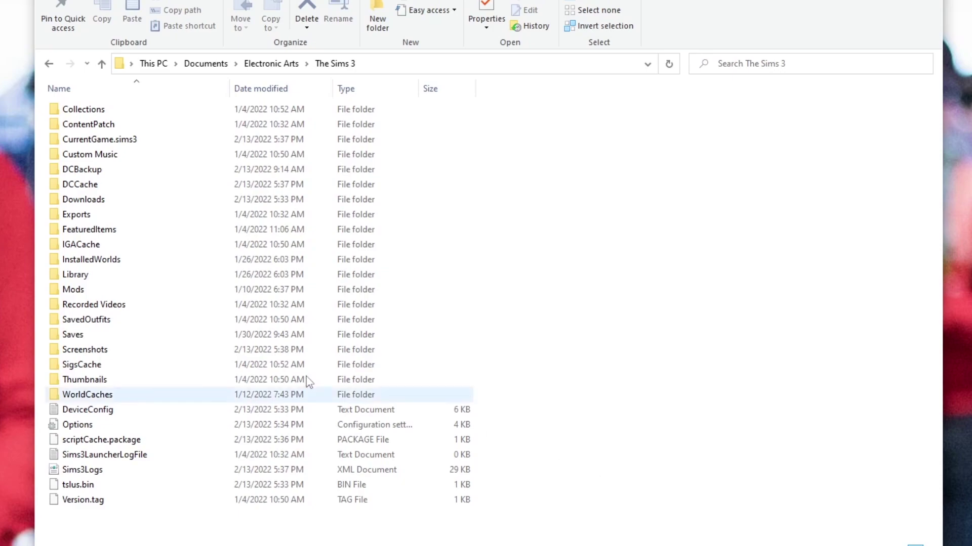
- Bring up the FeaturedItems folder's security properties and inspect the editable permissions for SYSTEM
left_click(105, 232)
right_click(106, 235)
key("r")
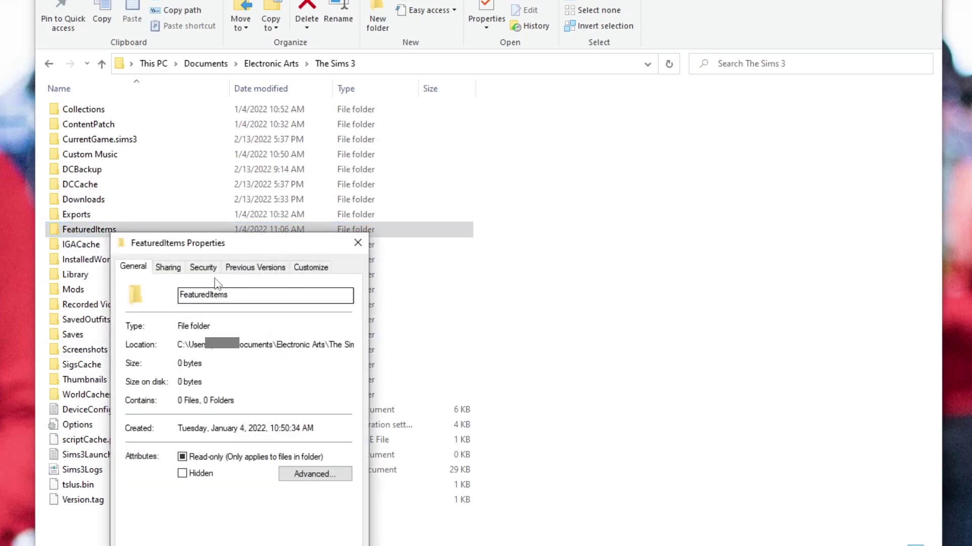
left_click(203, 268)
left_click_drag(238, 248, 251, 90)
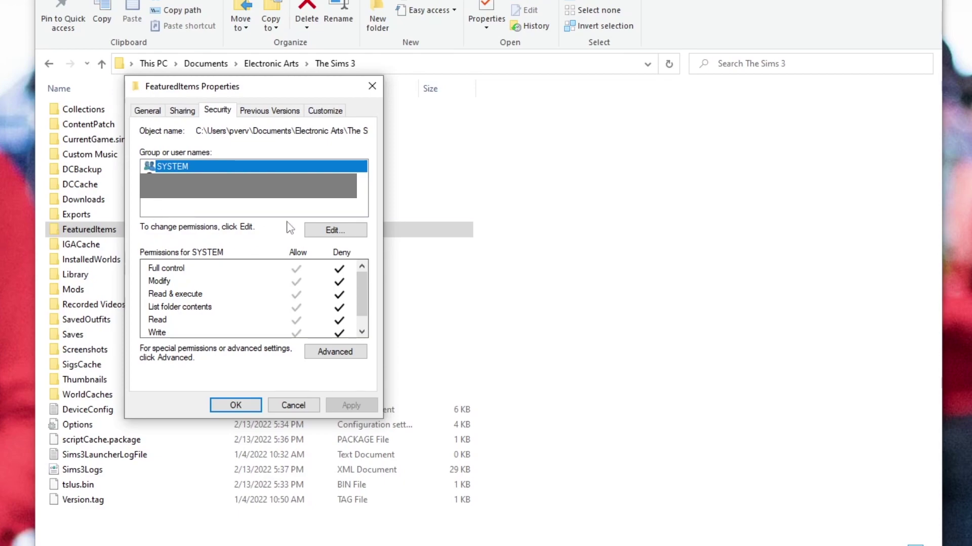
left_click(334, 230)
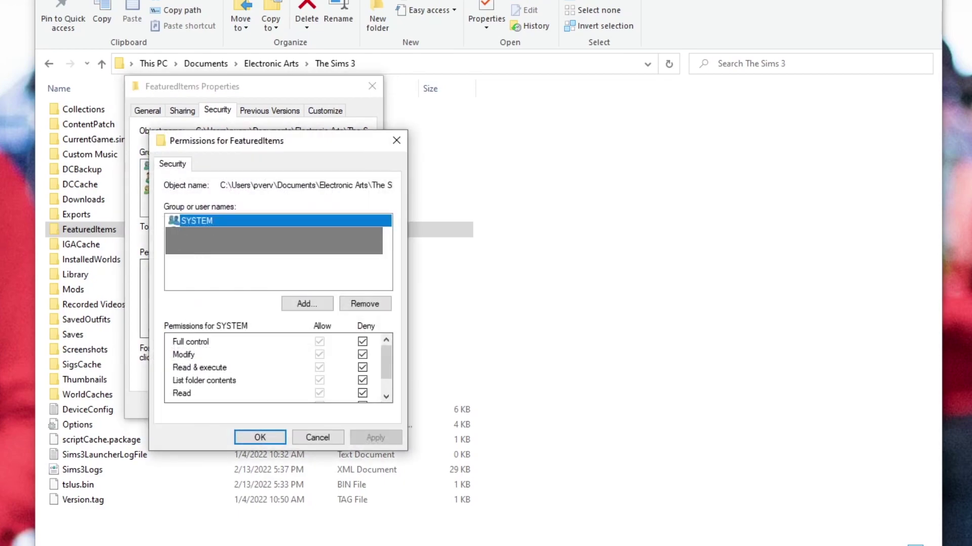
scroll(278, 370, "down", 1)
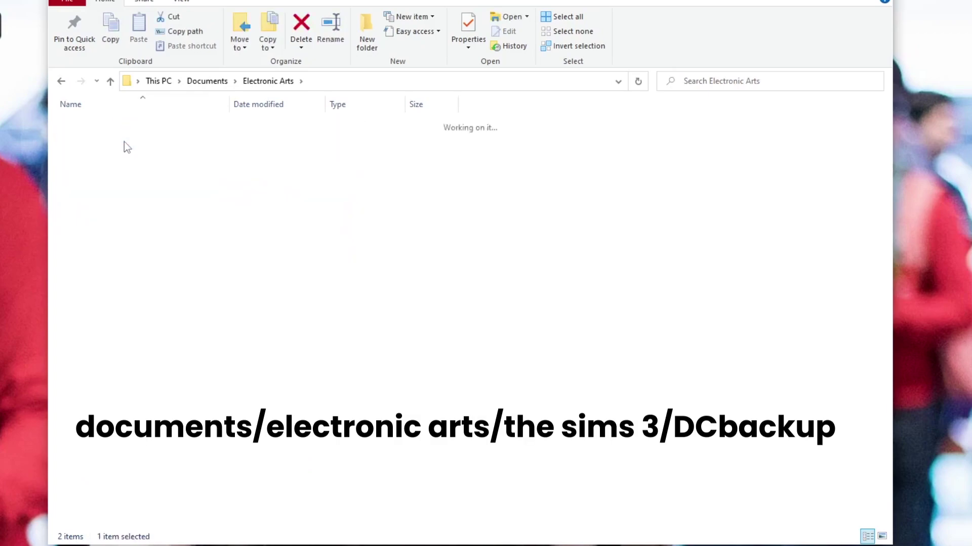
- Go to the DCBackup folder inside Documents > Electronic Arts > The Sims 3 and reach the end of its file list
double_click(123, 141)
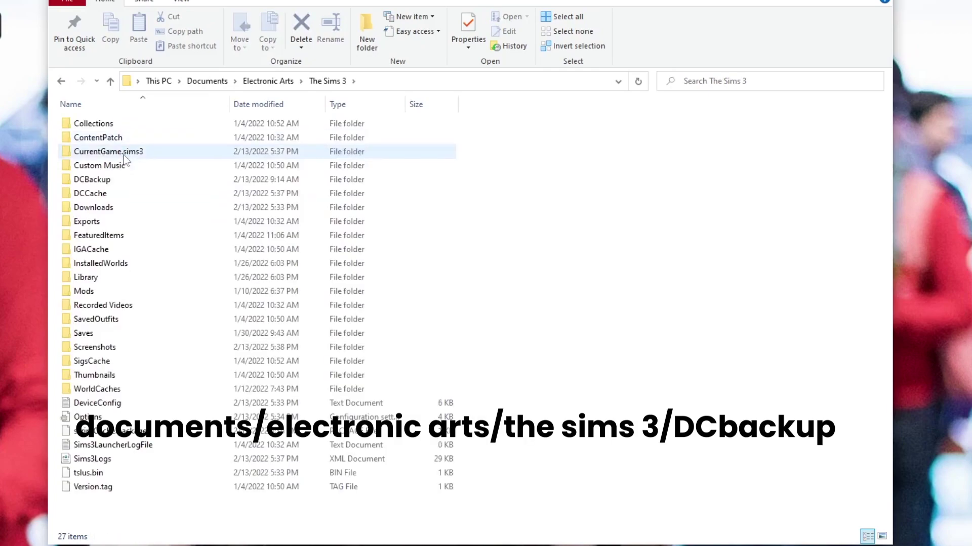
double_click(124, 183)
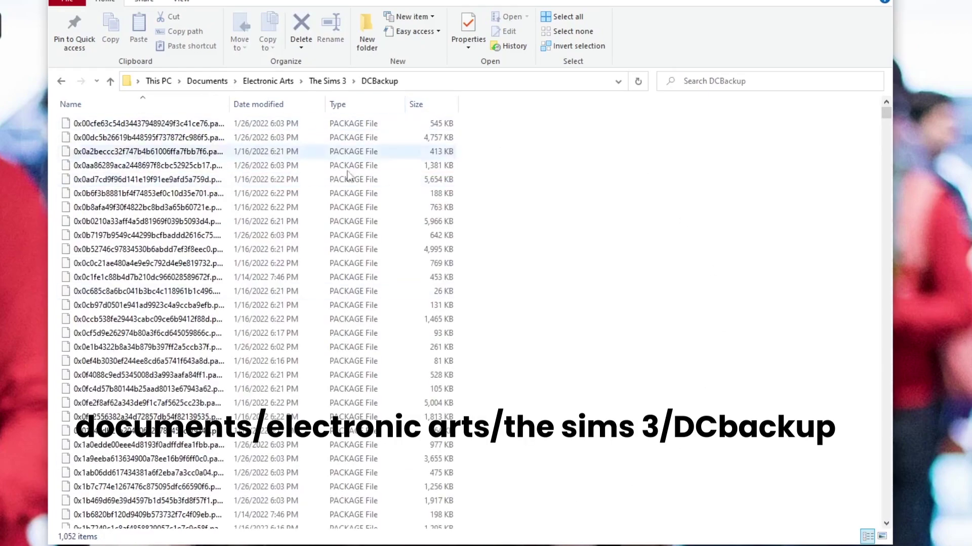
scroll(322, 377, "down", 3)
scroll(320, 377, "down", 20)
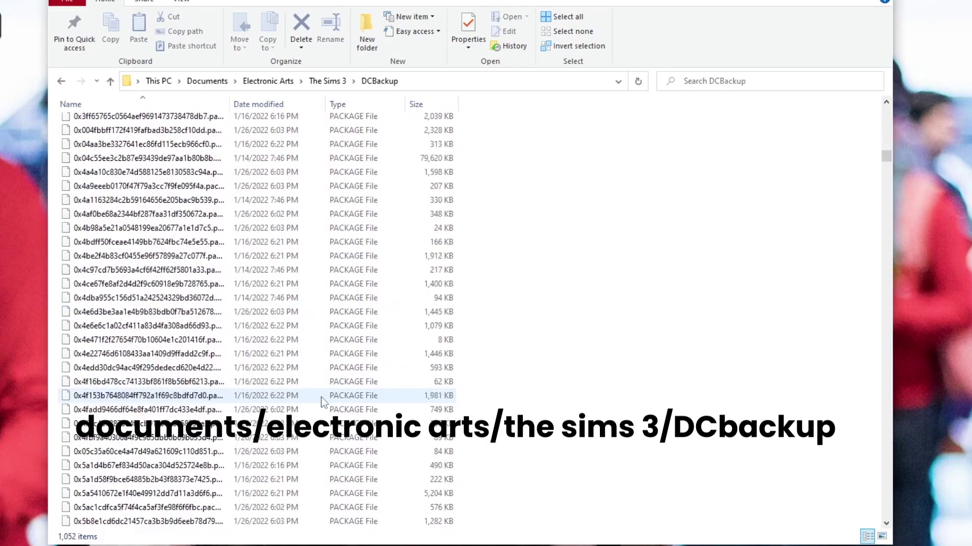
scroll(322, 404, "down", 20)
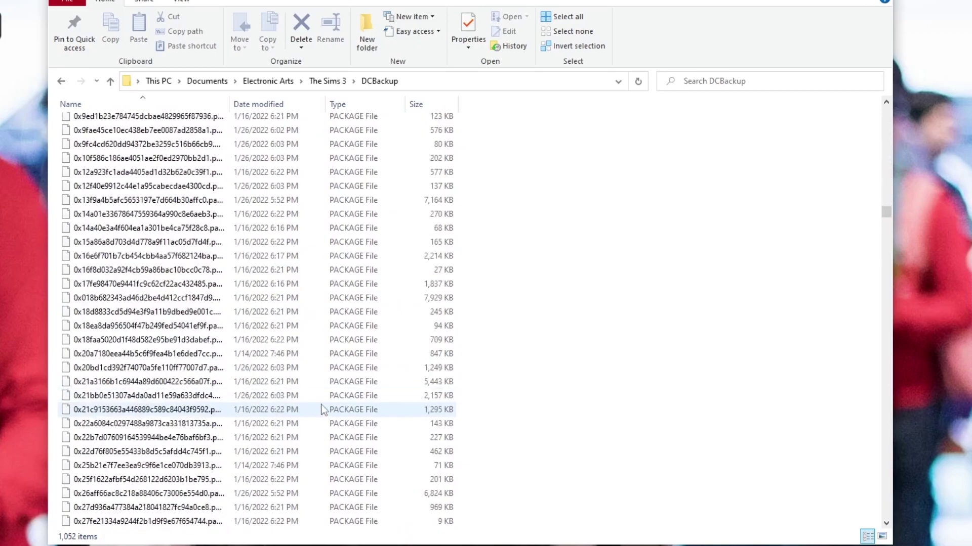
scroll(322, 408, "down", 20)
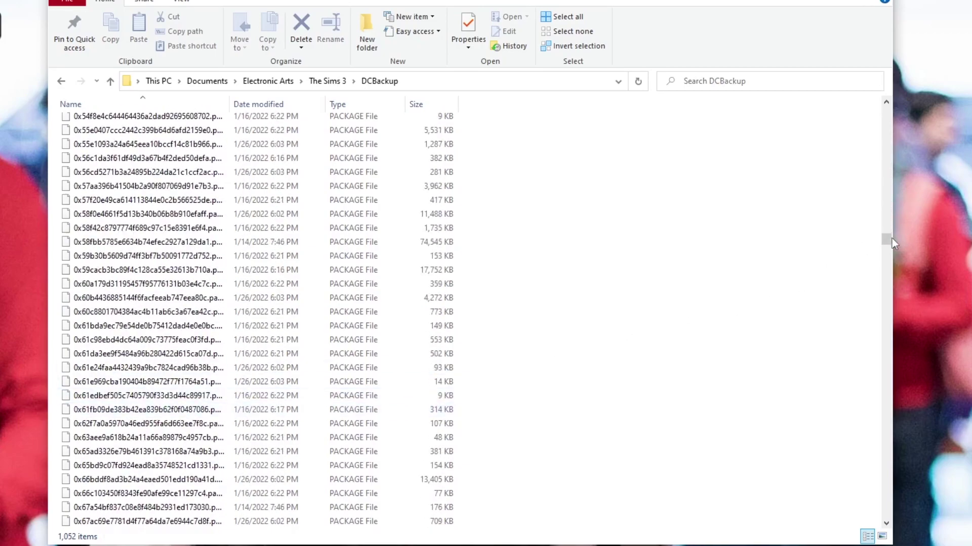
left_click_drag(886, 388, 886, 517)
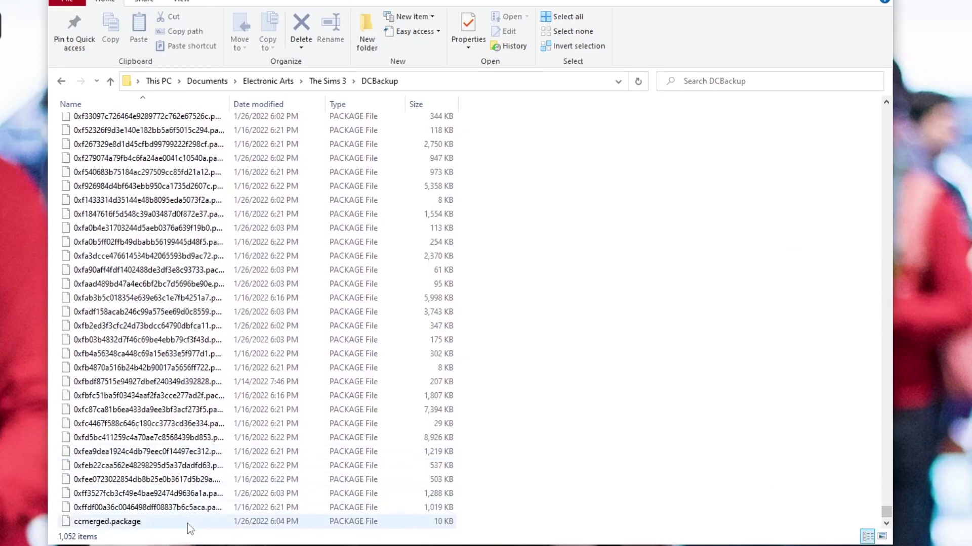
- Delete every package file in DCBackup except ccmerged.package
left_click(172, 521)
left_click(469, 502)
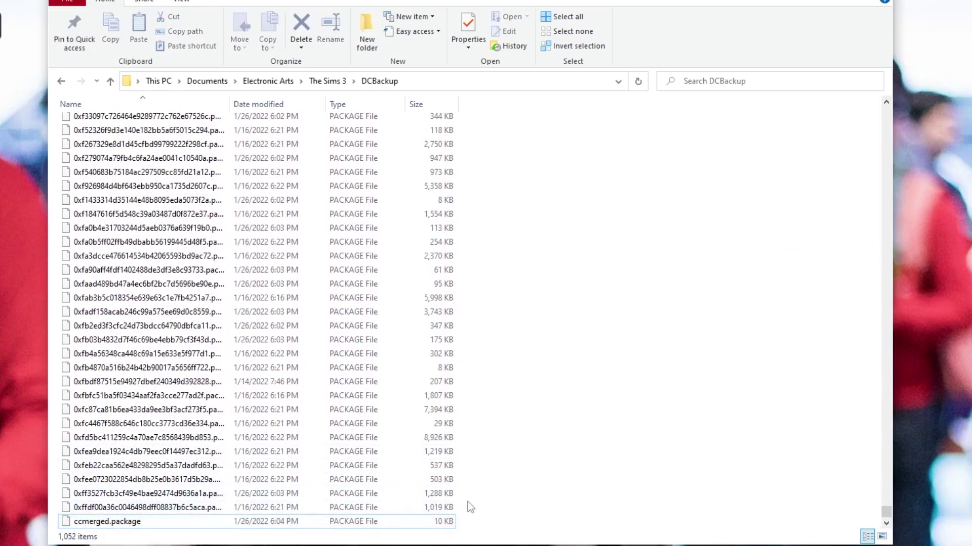
left_click_drag(478, 511, 183, 1)
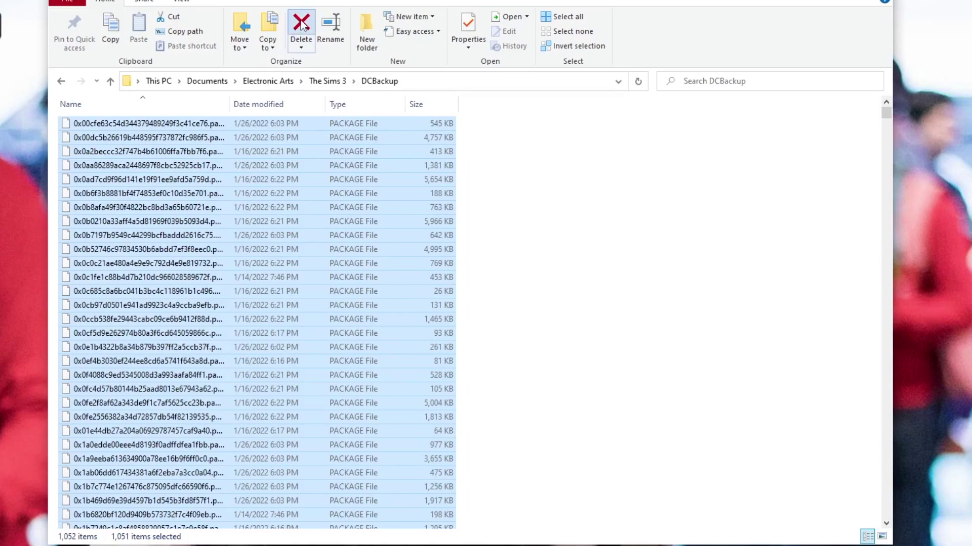
key("Delete")
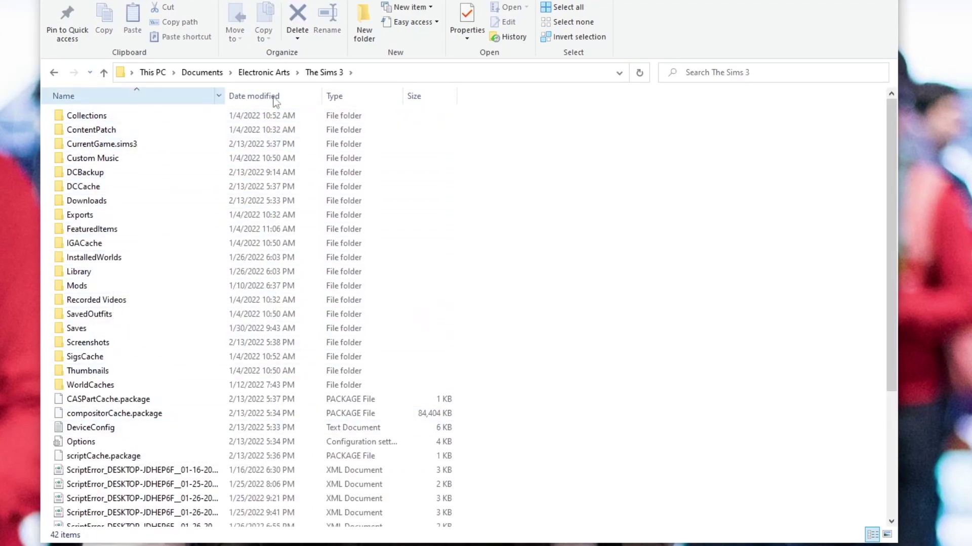
- Delete the simCompositorCache, compositorCache, CASPartCache and socialCache packages and all ScriptError XML files from The Sims 3 documents folder
scroll(545, 281, "down", 5)
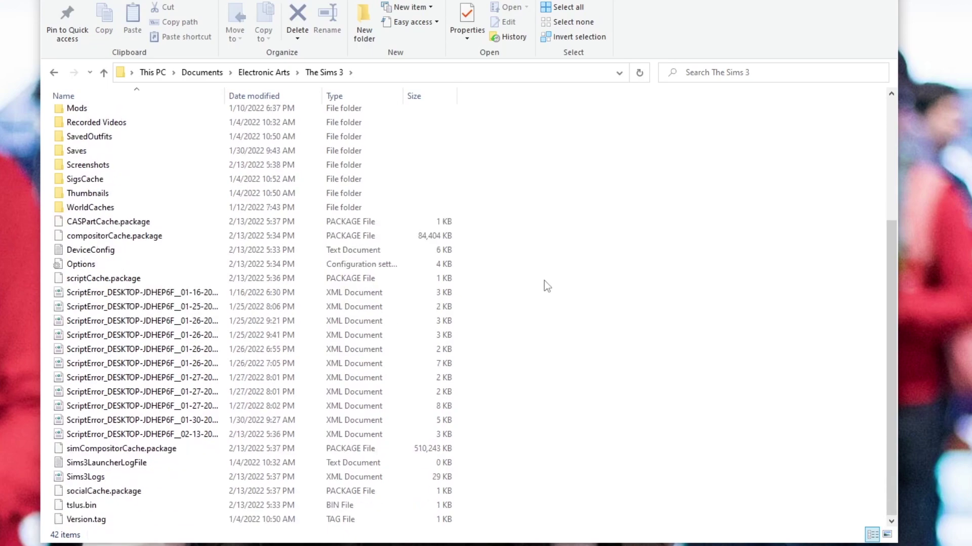
left_click(248, 449)
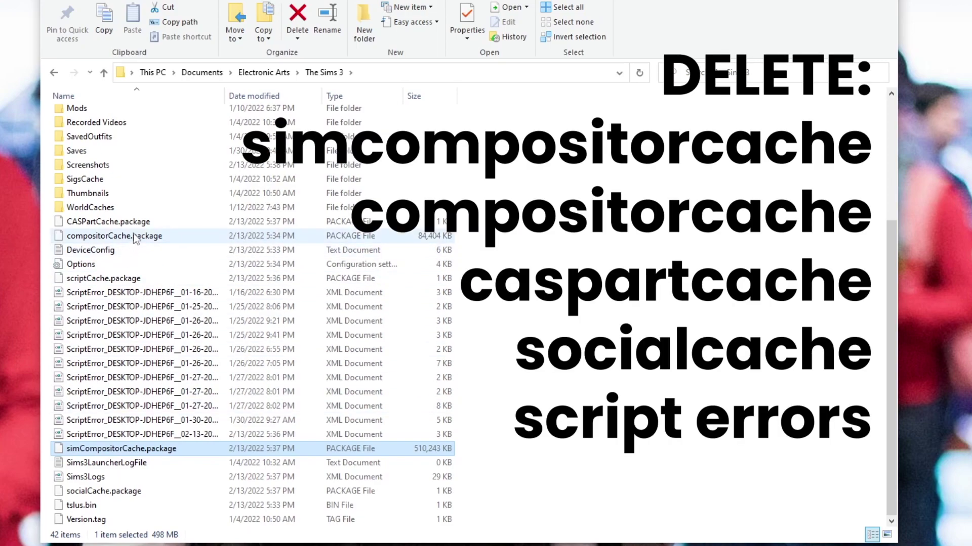
left_click(135, 237, "ctrl")
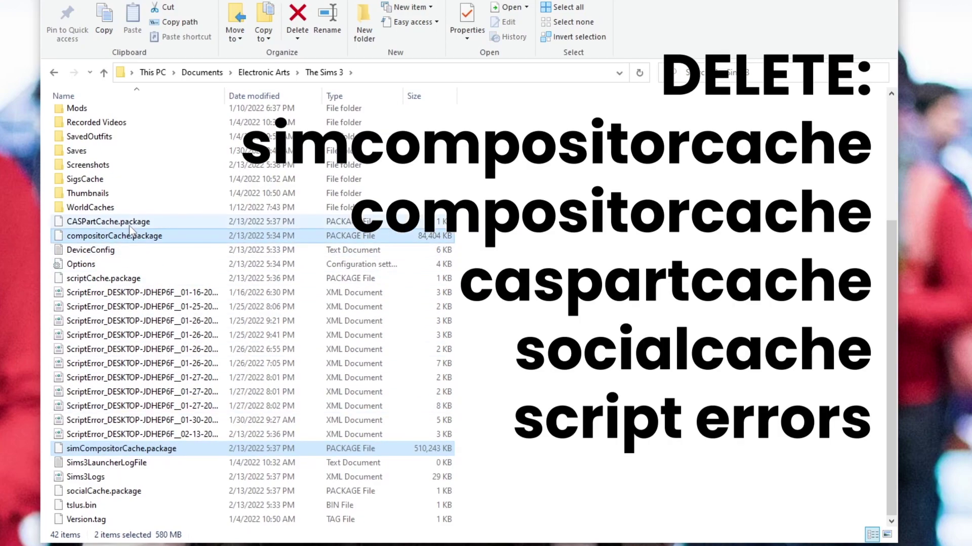
left_click(131, 223, "ctrl")
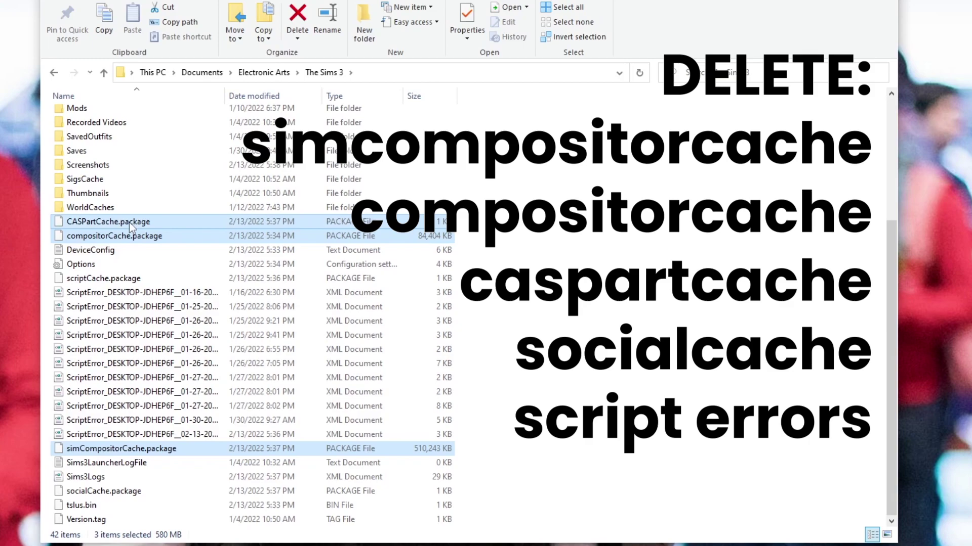
left_click(135, 491, "ctrl")
left_click(119, 434, "ctrl")
left_click(117, 420, "ctrl")
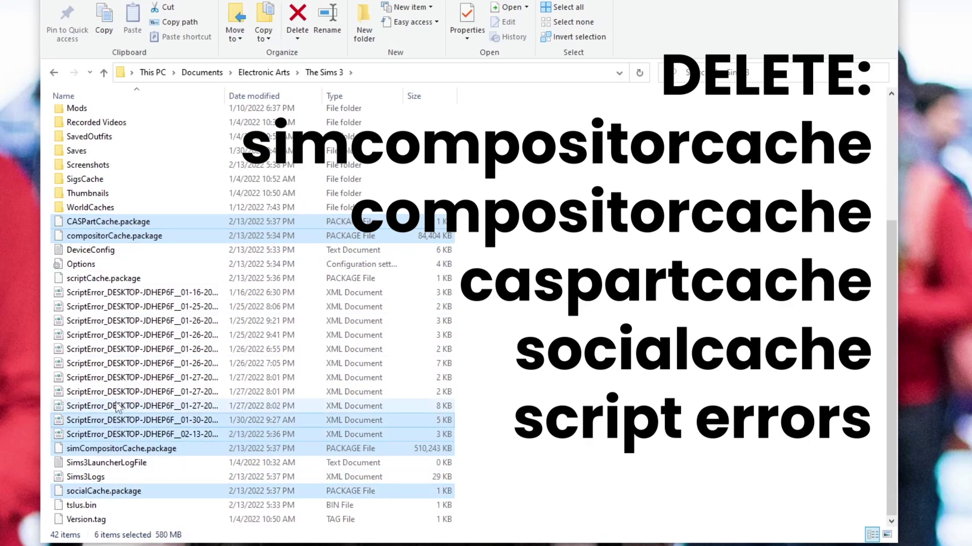
left_click(117, 406, "ctrl")
left_click(118, 392, "ctrl")
left_click(120, 377, "ctrl")
left_click(124, 363, "ctrl")
left_click(126, 349, "ctrl")
left_click(126, 335, "ctrl")
left_click(129, 320, "ctrl")
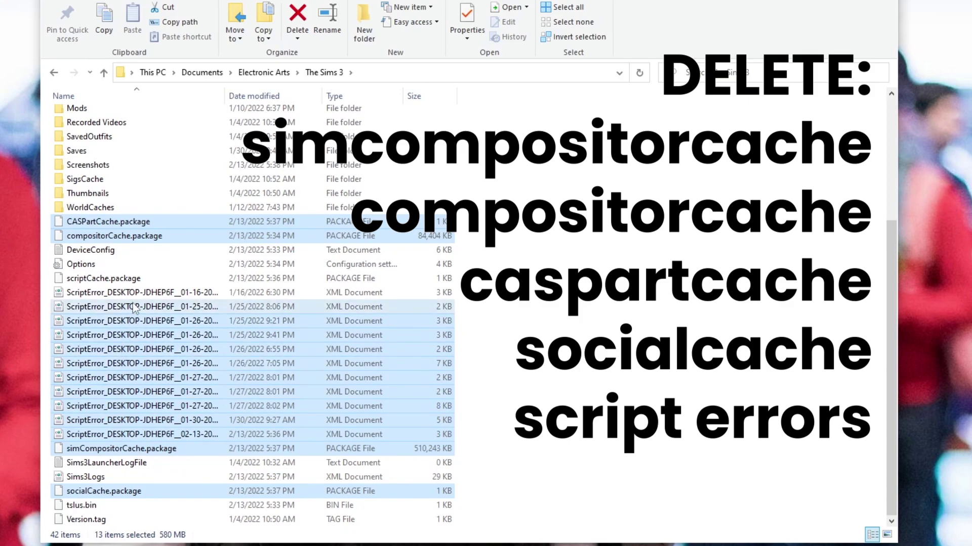
left_click(132, 307, "ctrl")
left_click(135, 293, "ctrl")
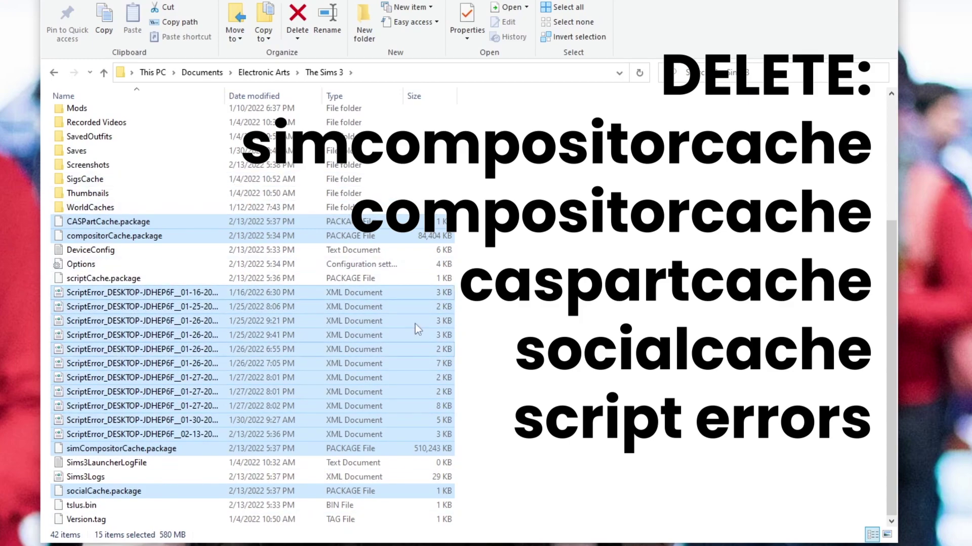
right_click(388, 385)
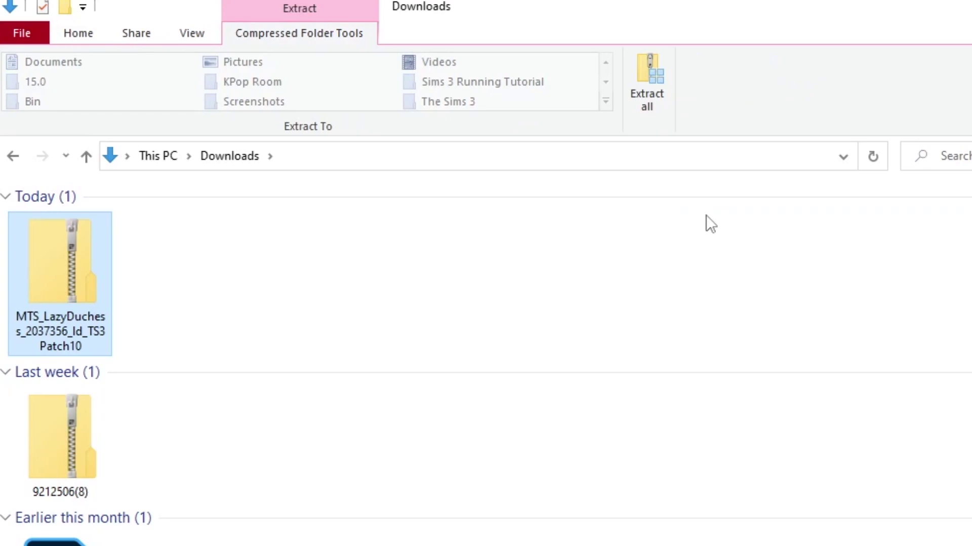
- Extract the MTS_LazyDuchess_2037356_ld_TS3Patch10 archive in Downloads to its default destination folder
left_click(706, 215)
left_click(90, 251)
left_click(302, 33)
left_click(642, 100)
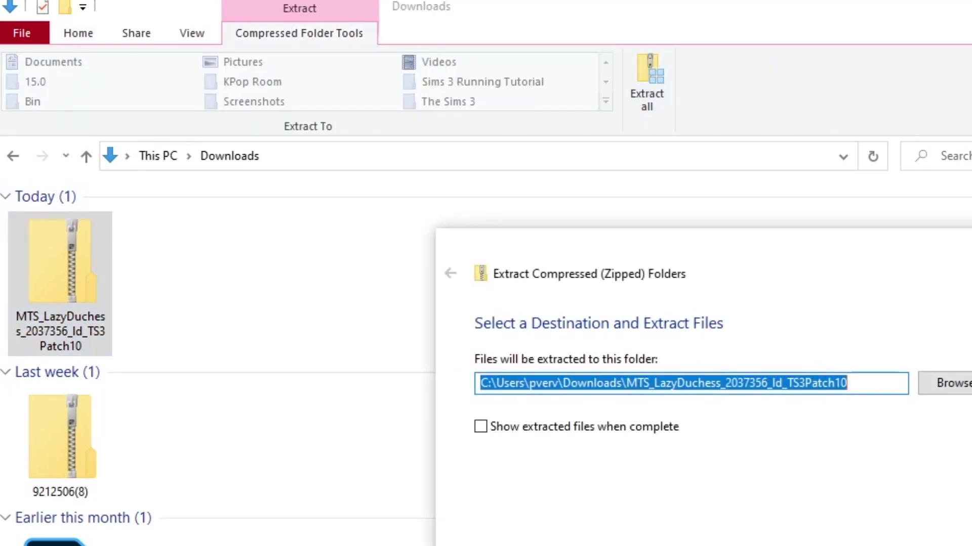
key("Return")
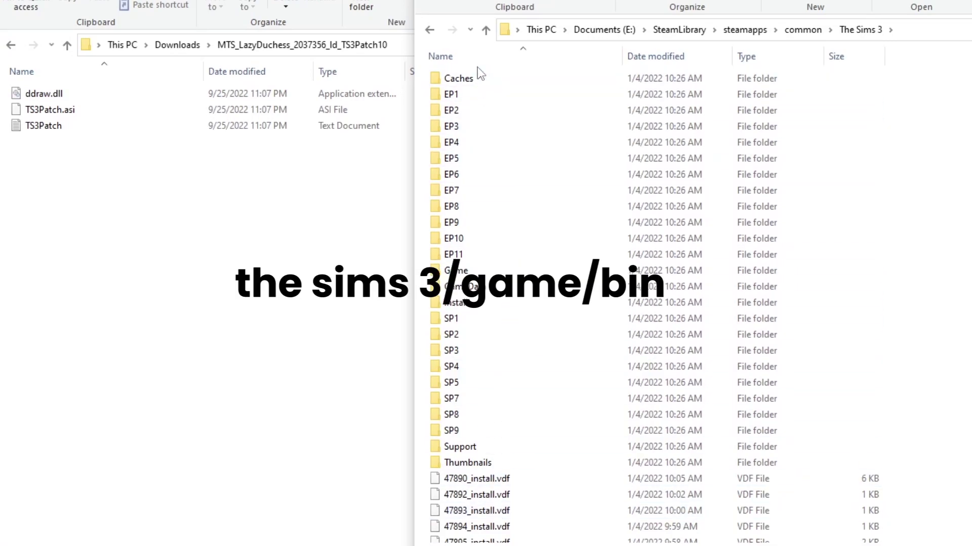
- Copy ddraw.dll, TS3Patch.asi and the TS3Patch text file from the extracted folder into The Sims 3 > Game > Bin, replacing existing files
scroll(522, 330, "down", 3)
scroll(524, 411, "down", 2)
scroll(524, 411, "up", 5)
double_click(455, 271)
left_click(460, 86)
double_click(459, 86)
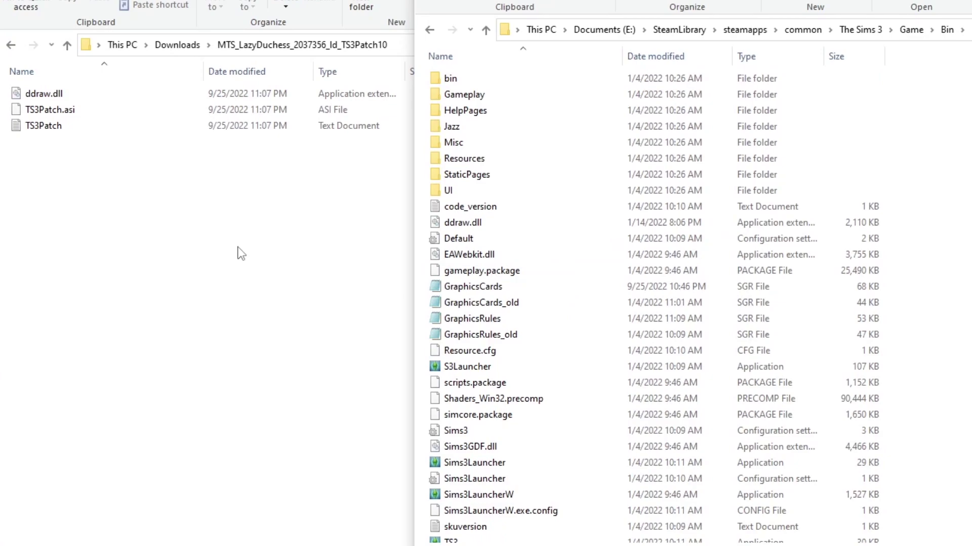
left_click_drag(224, 224, 169, 96)
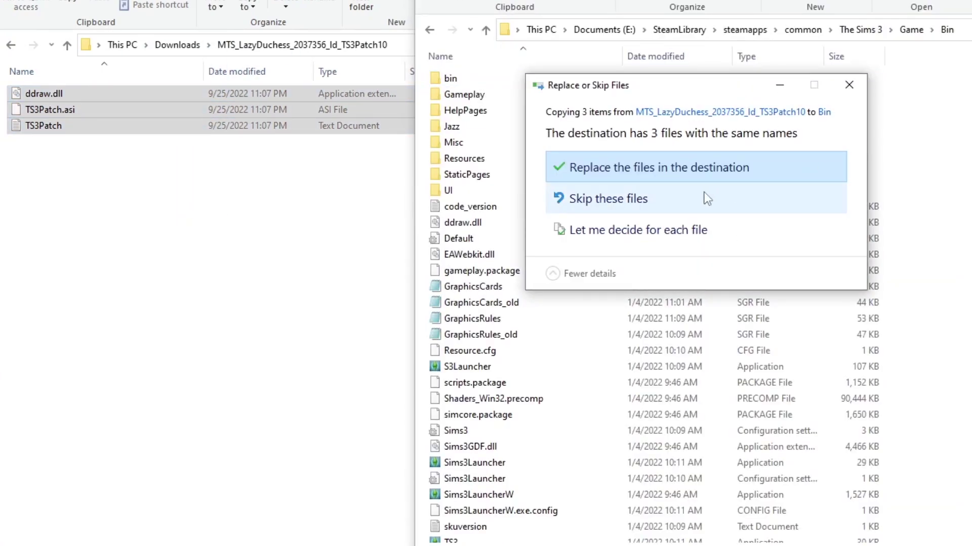
left_click(698, 163)
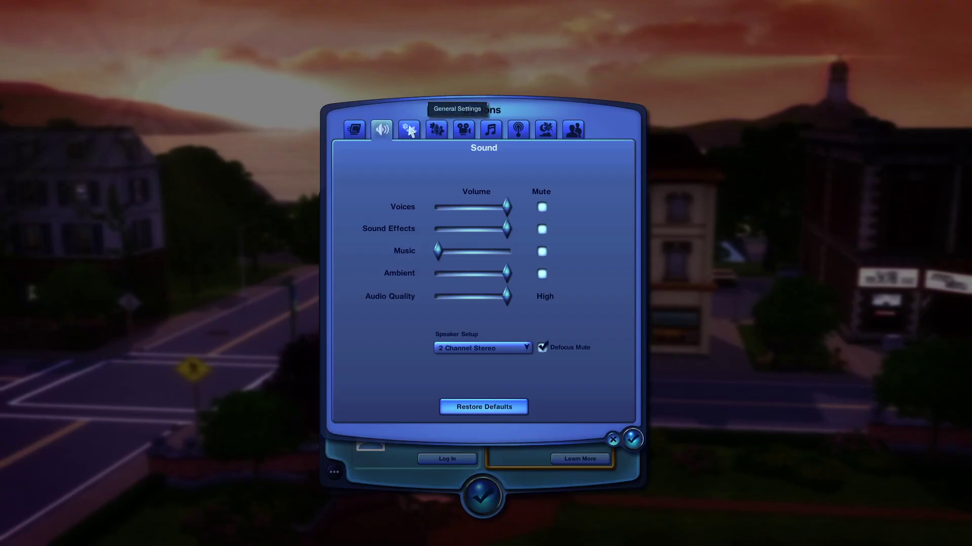
- Turn off Enable Shop Mode and Enable Lessons in the game's General Settings
left_click(409, 130)
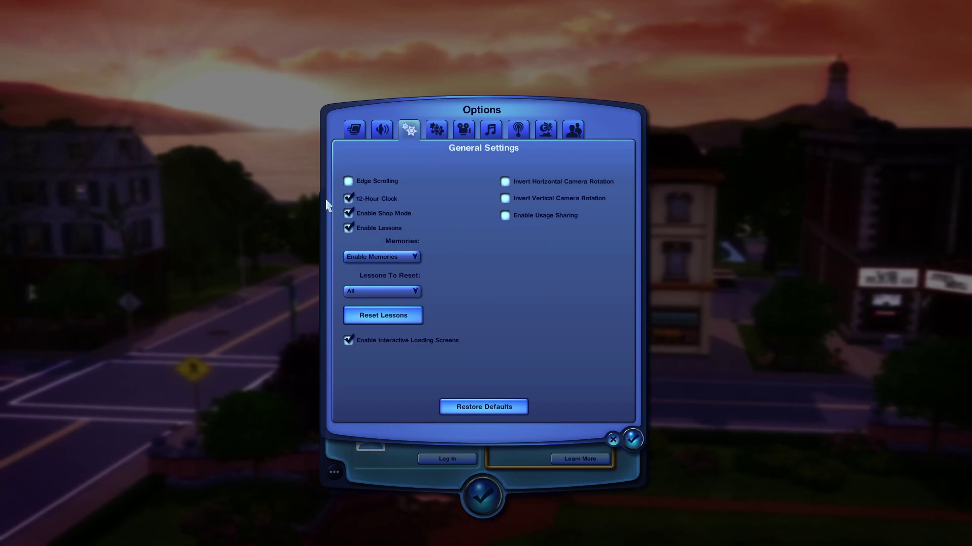
left_click(353, 227)
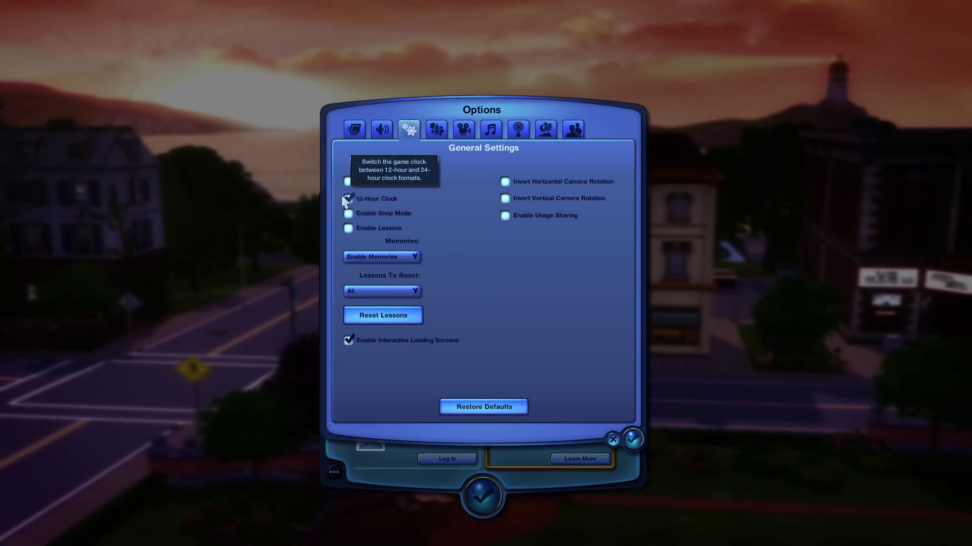
- Disable Vampires, Werewolves, Fairies and Witches in the Advanced Demographics Options, keep Celebrities enabled, and accept the options
left_click(438, 130)
left_click(575, 139)
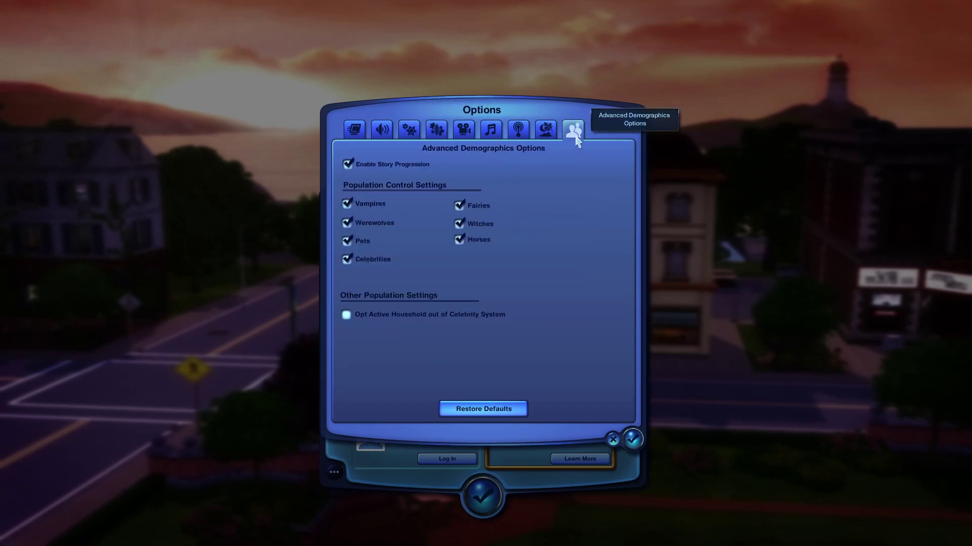
left_click(361, 221)
left_click(374, 261)
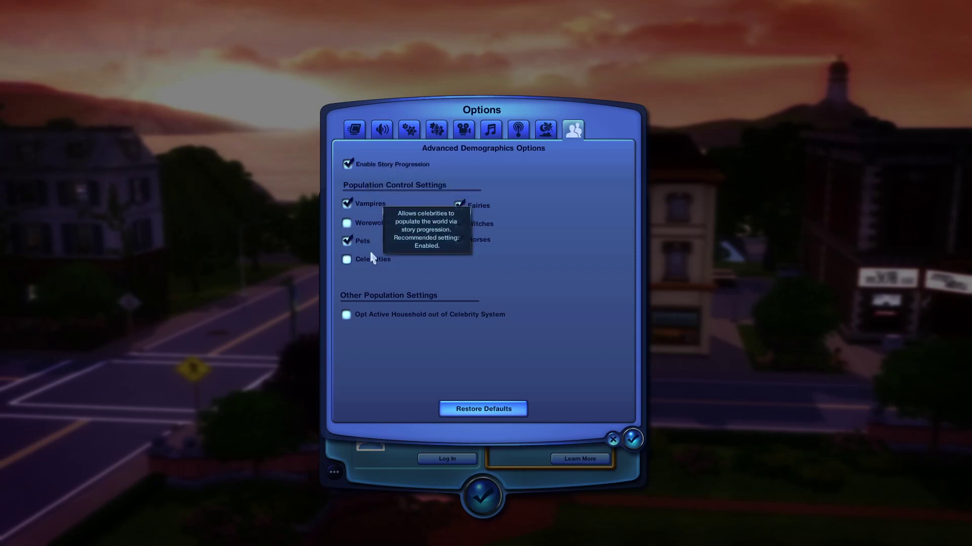
left_click(360, 204)
left_click(465, 207)
left_click(464, 225)
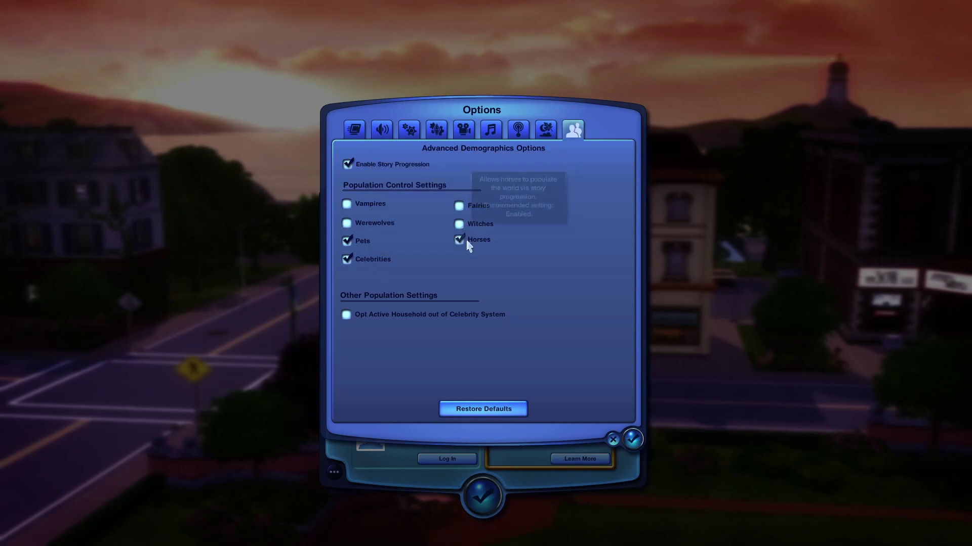
left_click(632, 439)
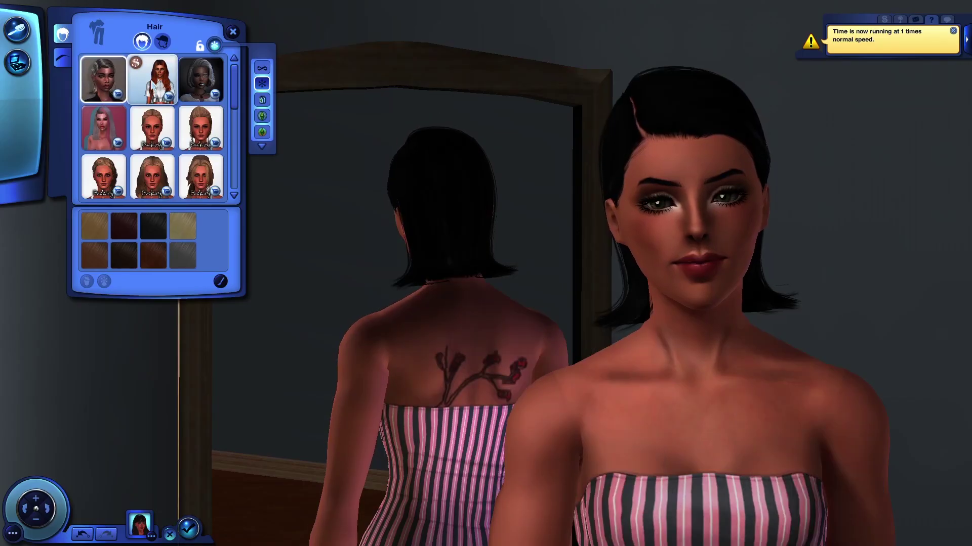
- Try several hairstyles on the Sim in the Hair catalog, ending with the long wavy centre-parted style
left_click(157, 81)
left_click(197, 81)
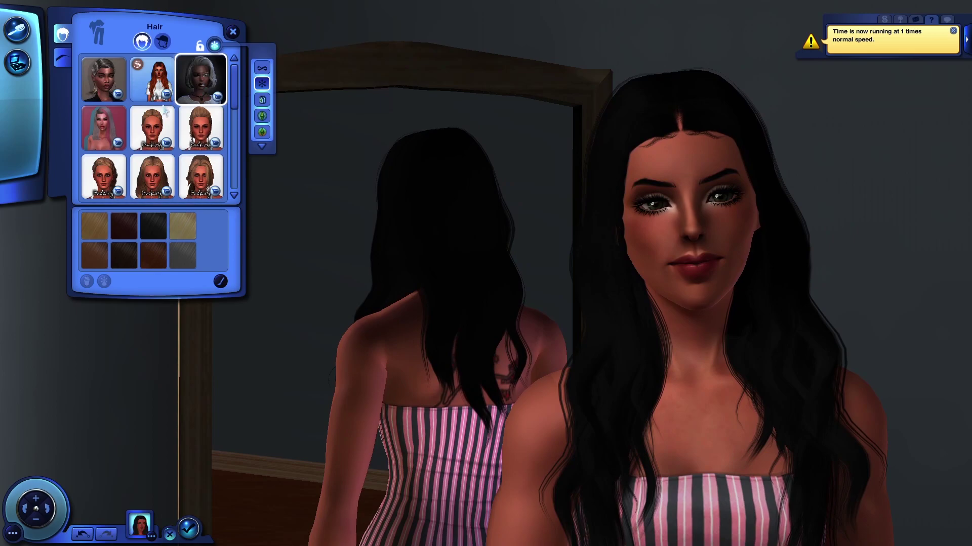
left_click(113, 136)
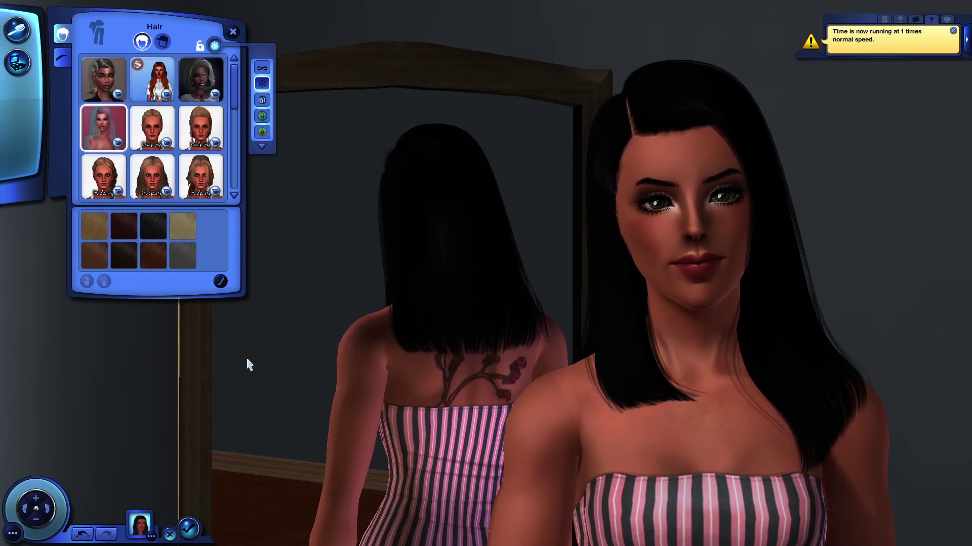
scroll(157, 152, "down", 2)
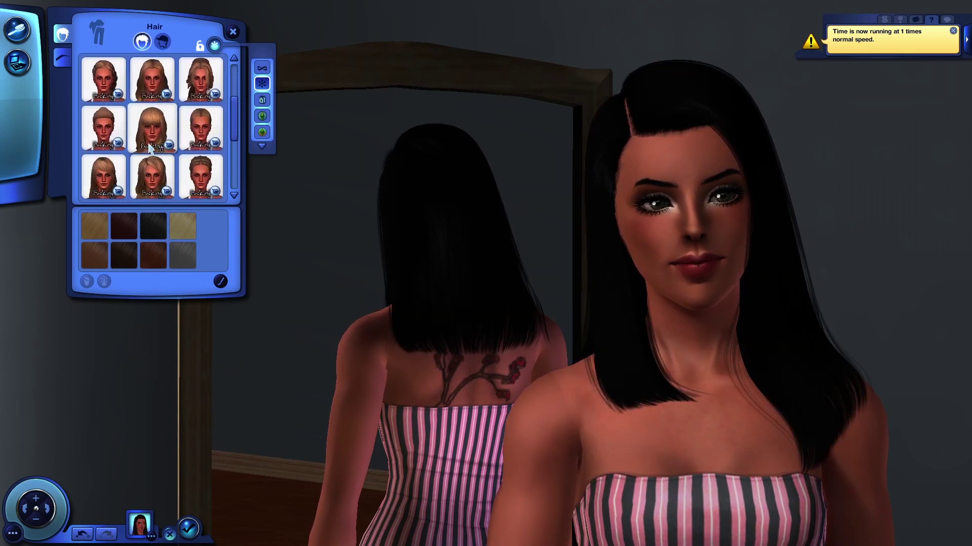
left_click(161, 147)
scroll(164, 155, "up", 2)
left_click(155, 81)
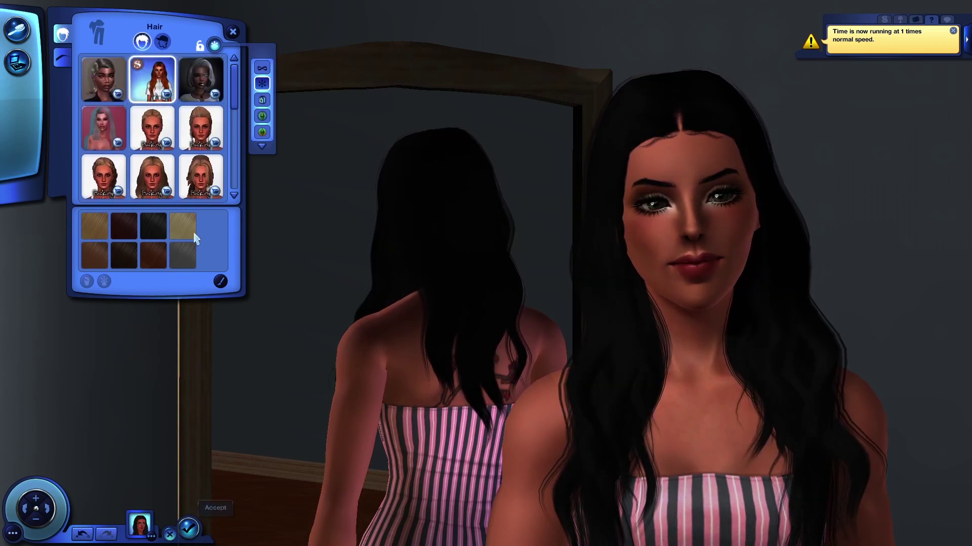
- Filter the Hair catalog to a different content category and apply the long side-swept wavy hairstyle with the orange-background thumbnail
left_click(262, 102)
left_click(261, 100)
left_click(192, 129)
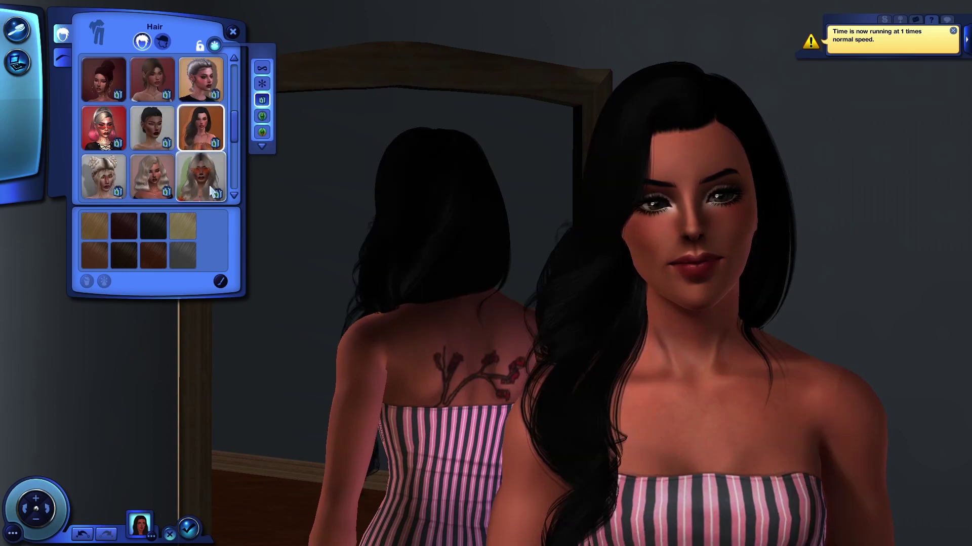